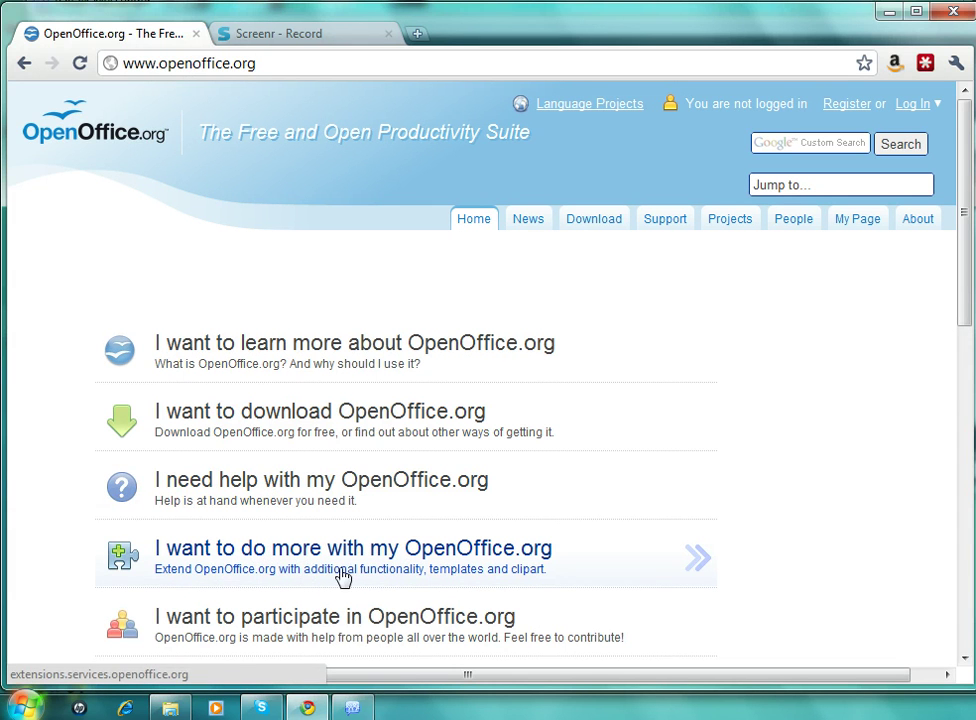
- Go through the OpenOffice.org extensions site to the Templates repository and list the templates tagged resume
{"action": "left_click", "coordinate": [463, 561]}
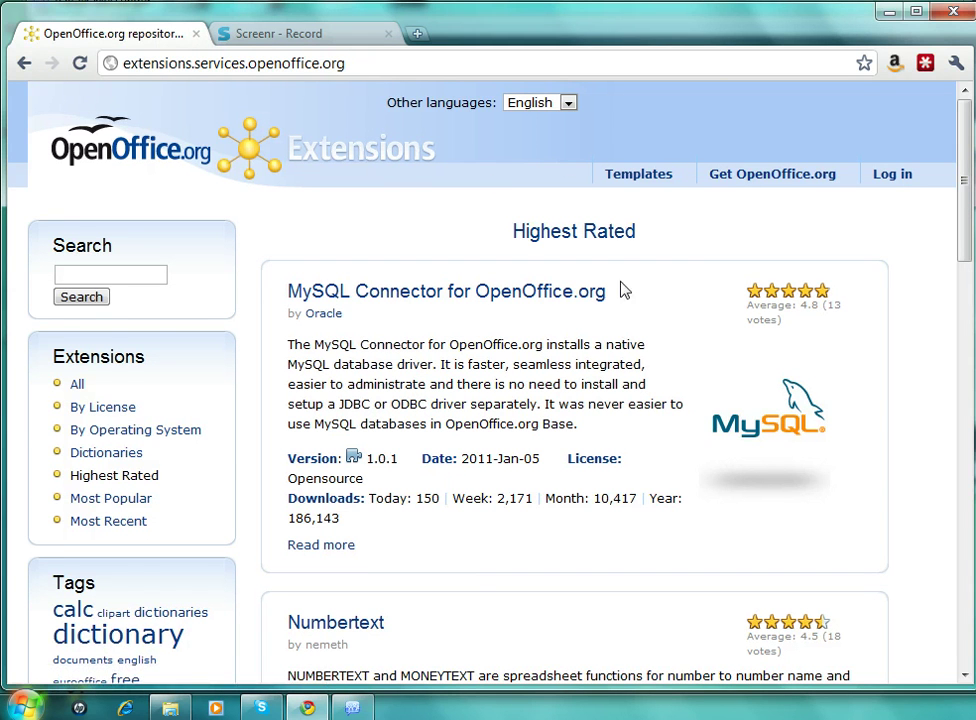
{"action": "left_click", "coordinate": [634, 176]}
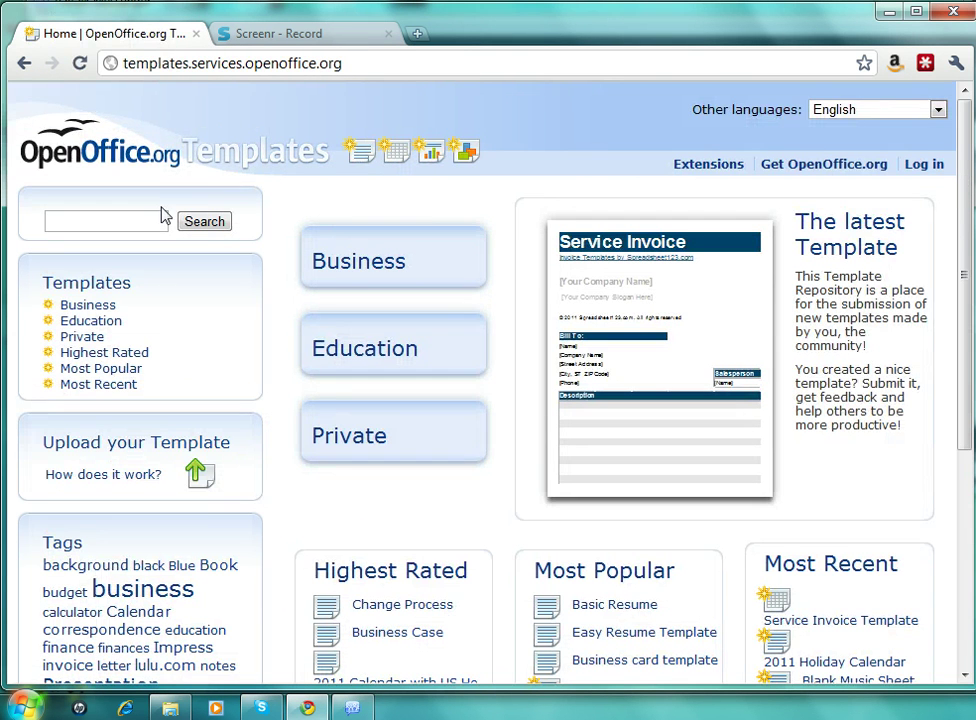
{"action": "scroll", "coordinate": [248, 404], "scroll_direction": "down", "scroll_amount": 1}
{"action": "scroll", "coordinate": [248, 404], "scroll_direction": "up", "scroll_amount": 1}
{"action": "left_click", "coordinate": [143, 224]}
{"action": "scroll", "coordinate": [280, 333], "scroll_direction": "down", "scroll_amount": 3}
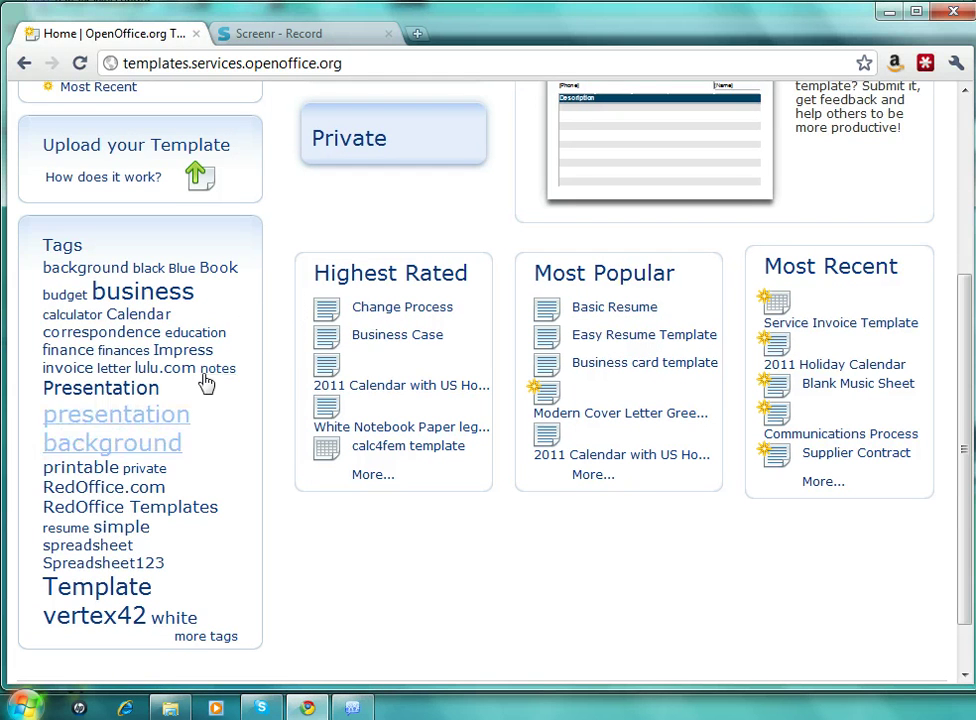
{"action": "left_click", "coordinate": [63, 530]}
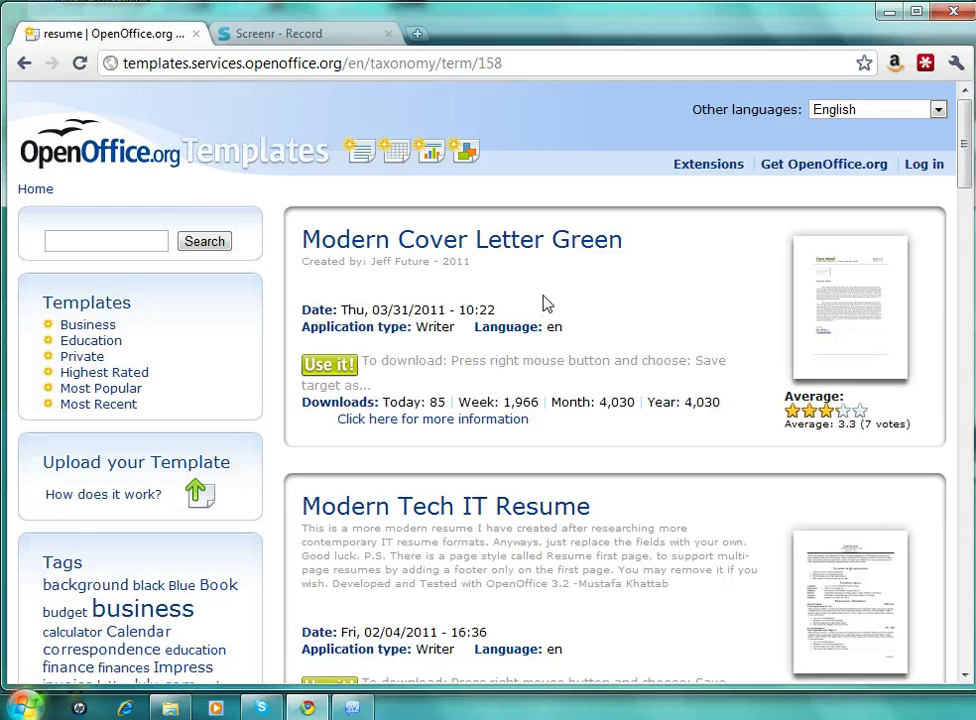
- Find the "Resume Template - Table Format" entry among the resume templates and start saving its linked file
{"action": "scroll", "coordinate": [547, 303], "scroll_direction": "down", "scroll_amount": 6}
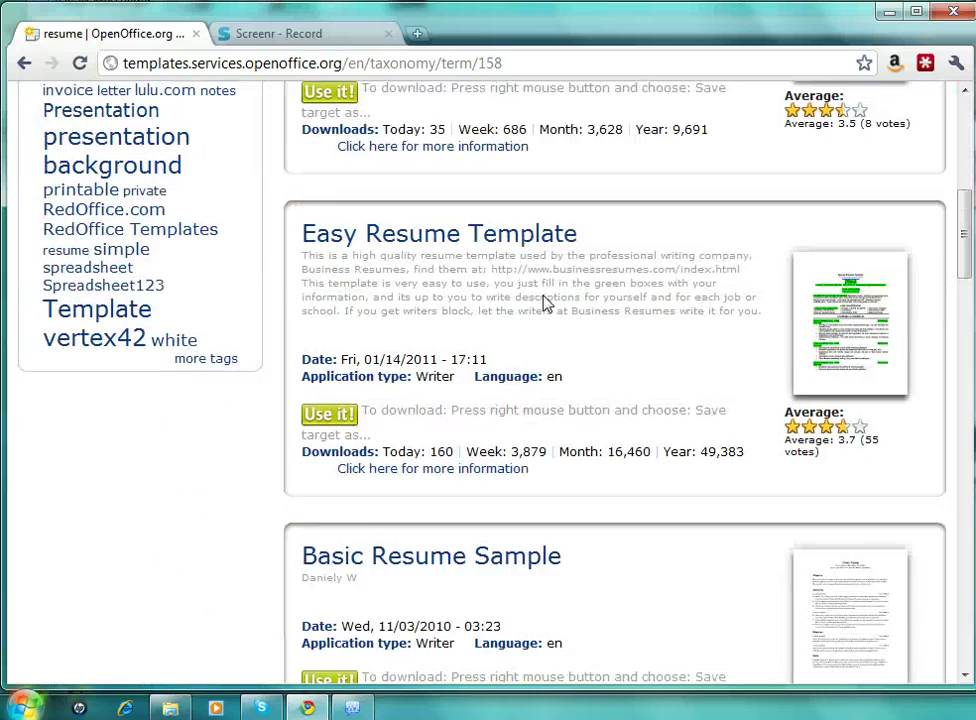
{"action": "scroll", "coordinate": [547, 303], "scroll_direction": "down", "scroll_amount": 7}
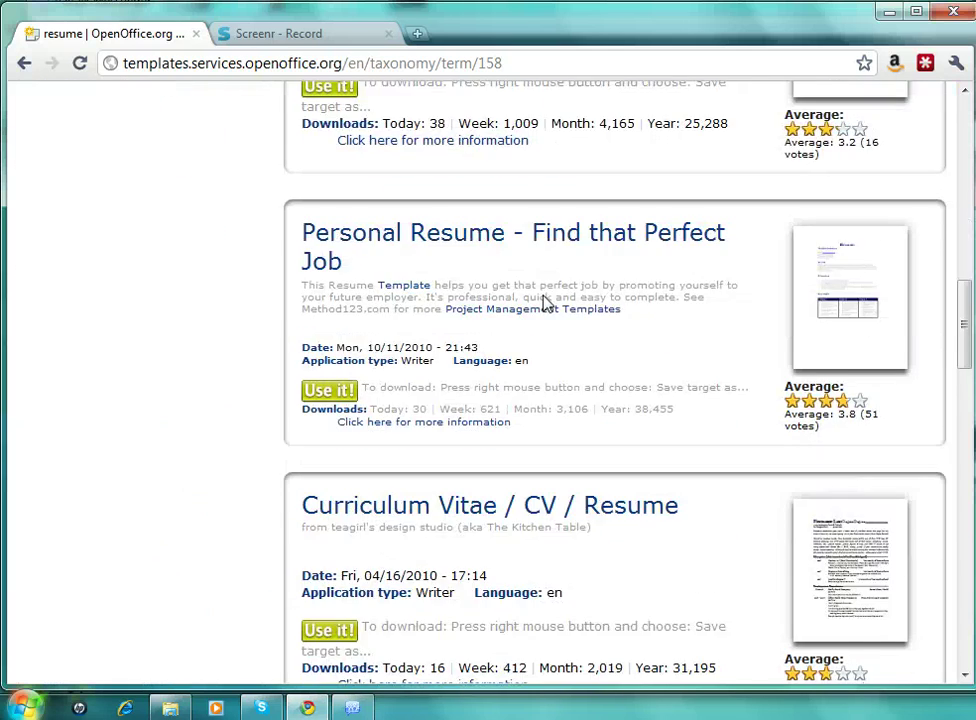
{"action": "scroll", "coordinate": [547, 303], "scroll_direction": "down", "scroll_amount": 5}
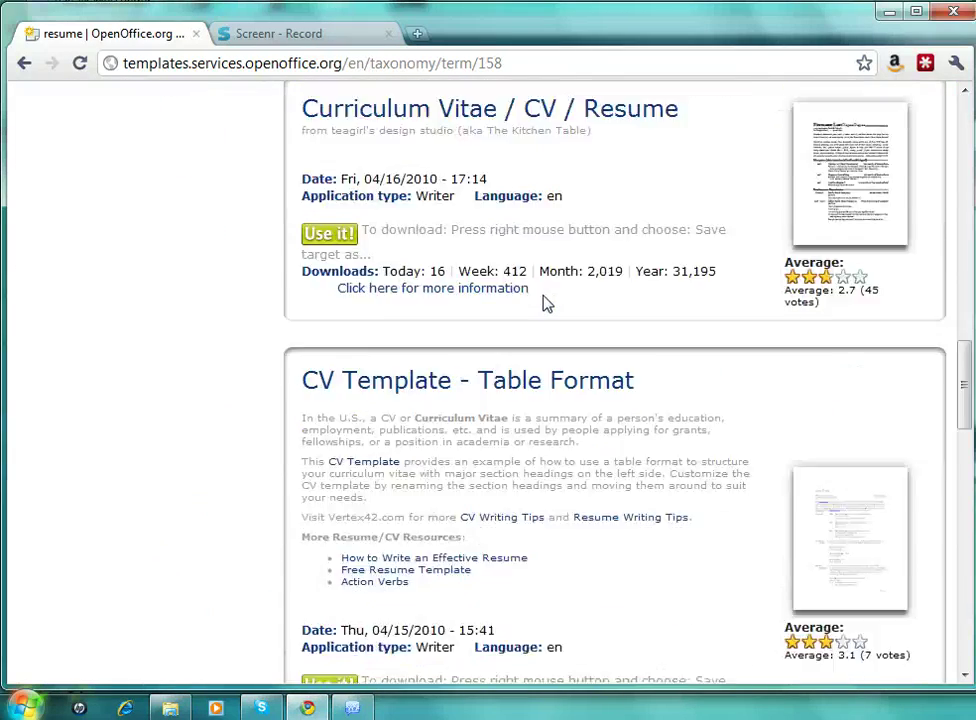
{"action": "scroll", "coordinate": [547, 303], "scroll_direction": "down", "scroll_amount": 9}
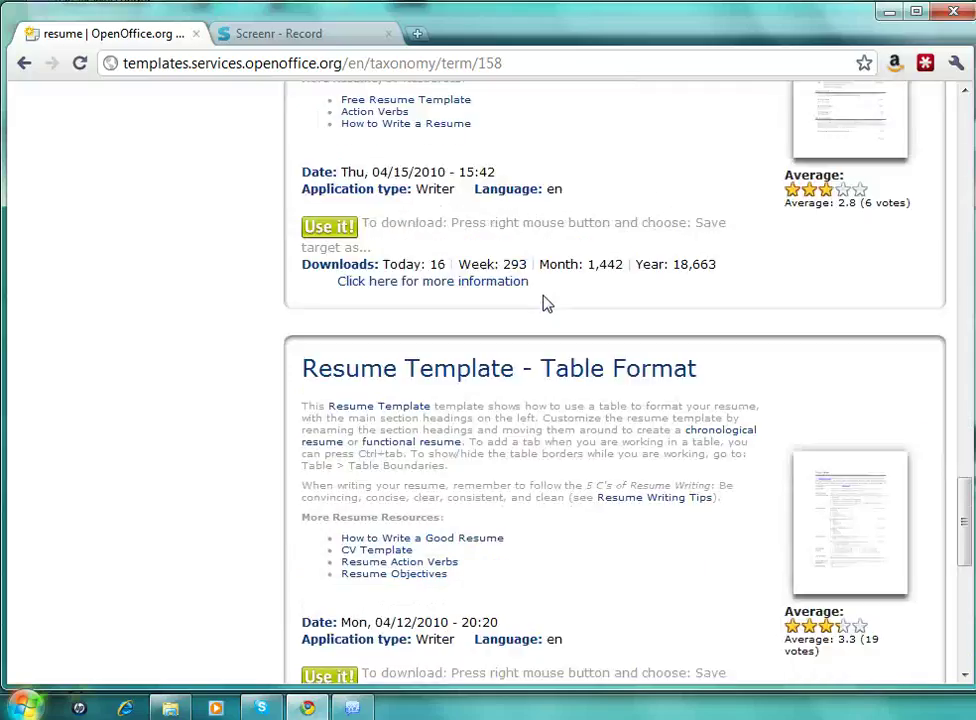
{"action": "scroll", "coordinate": [547, 303], "scroll_direction": "down", "scroll_amount": 2}
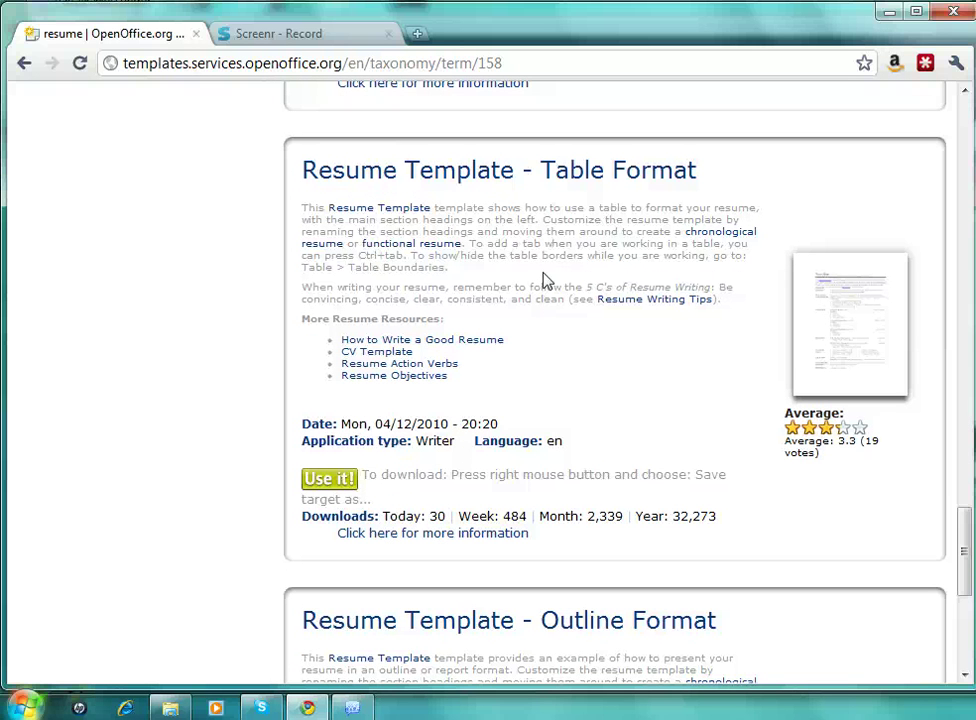
{"action": "scroll", "coordinate": [617, 316], "scroll_direction": "down", "scroll_amount": 2}
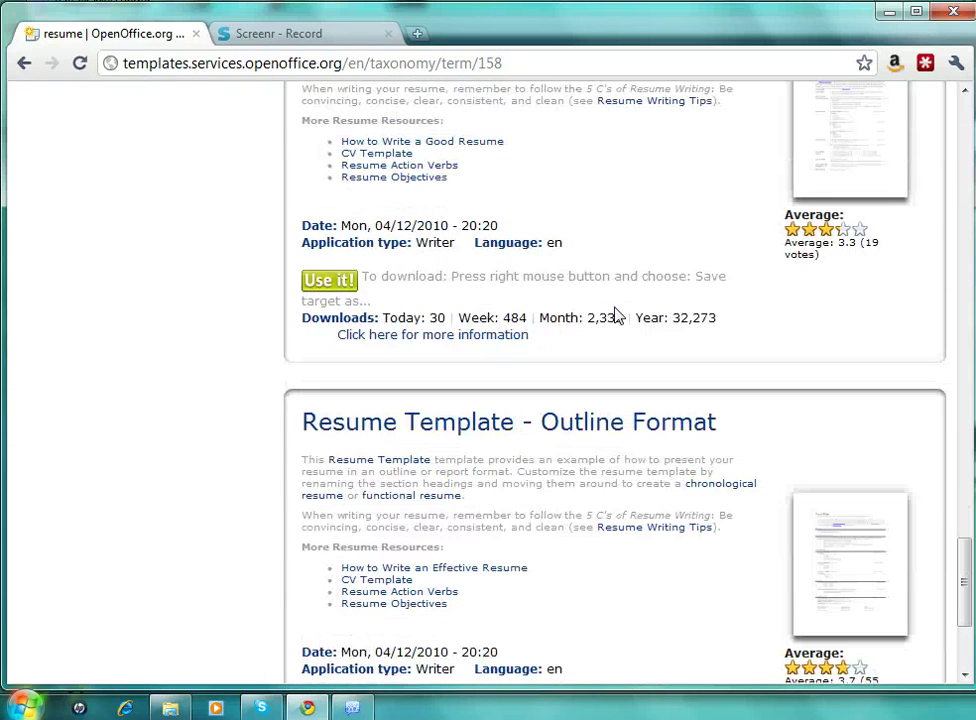
{"action": "scroll", "coordinate": [617, 316], "scroll_direction": "up", "scroll_amount": 2}
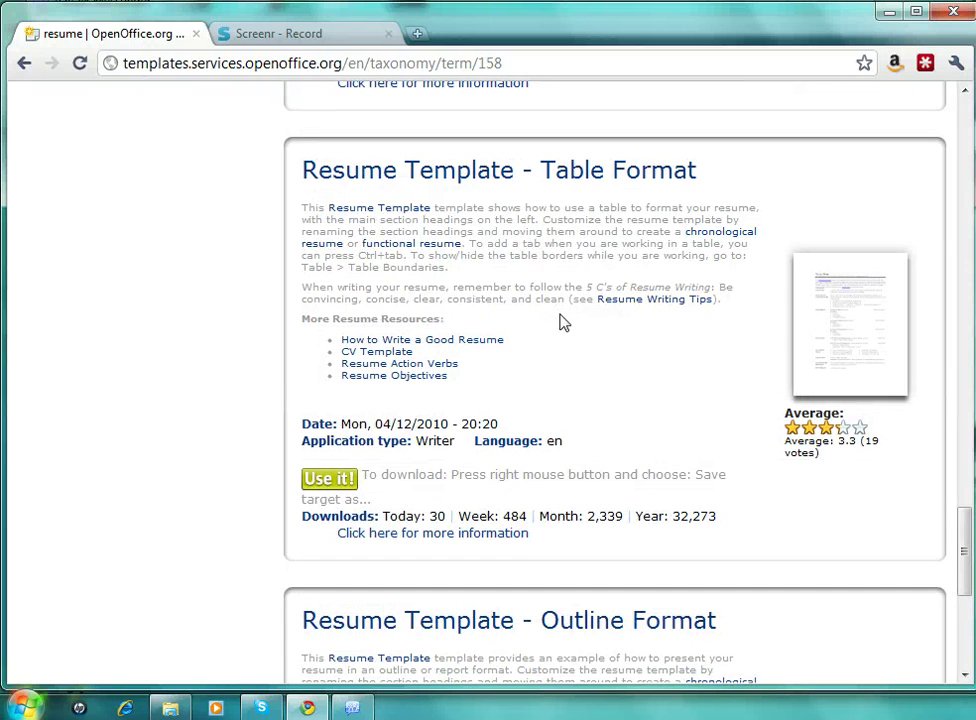
{"action": "right_click", "coordinate": [328, 484]}
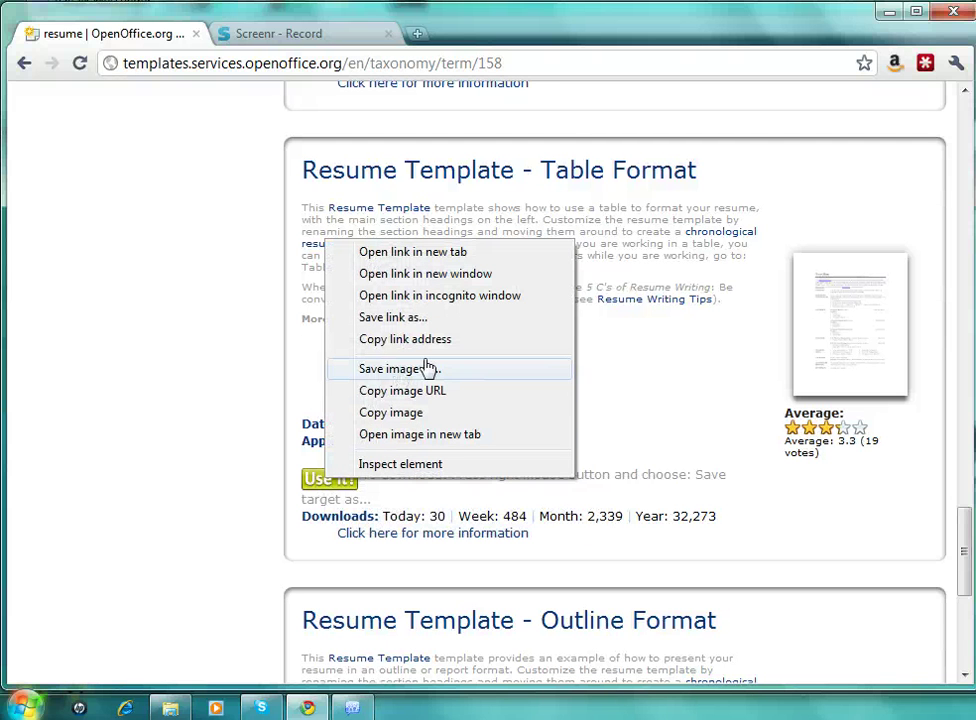
{"action": "left_click", "coordinate": [377, 318]}
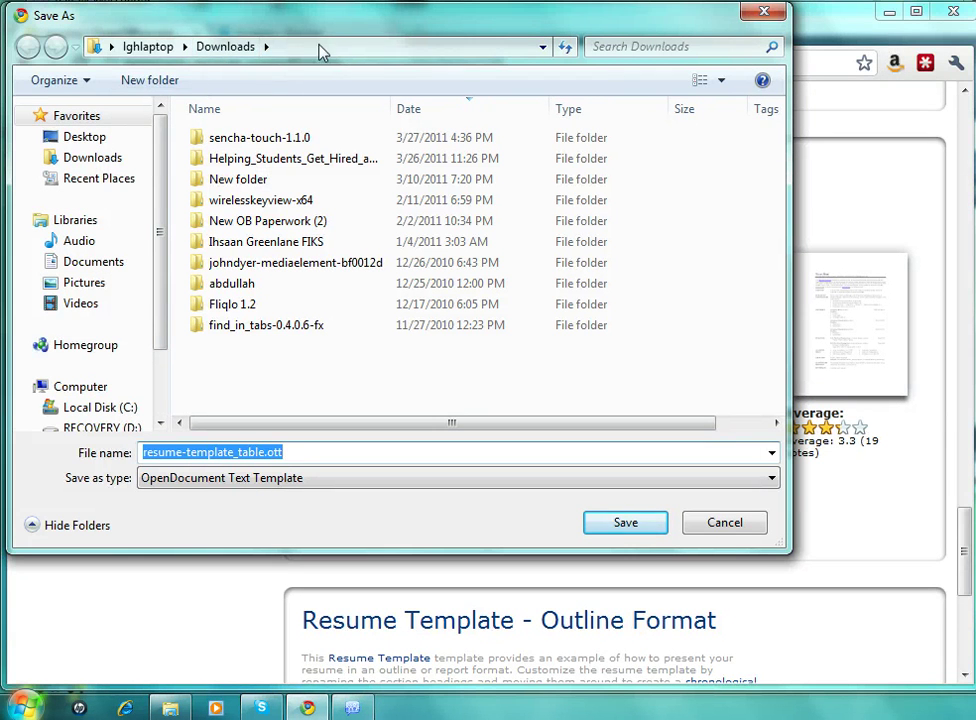
- Save resume-template_table.ott in the Downloads folder as an OpenDocument Text Template and dismiss the download notice
{"action": "left_click", "coordinate": [400, 48]}
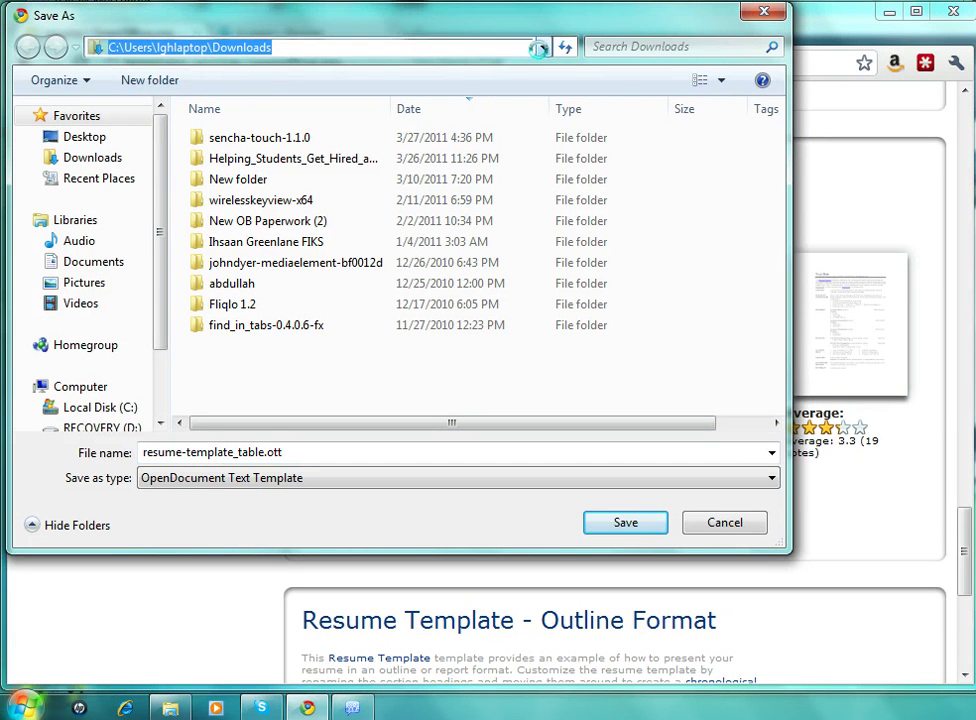
{"action": "left_click", "coordinate": [540, 48]}
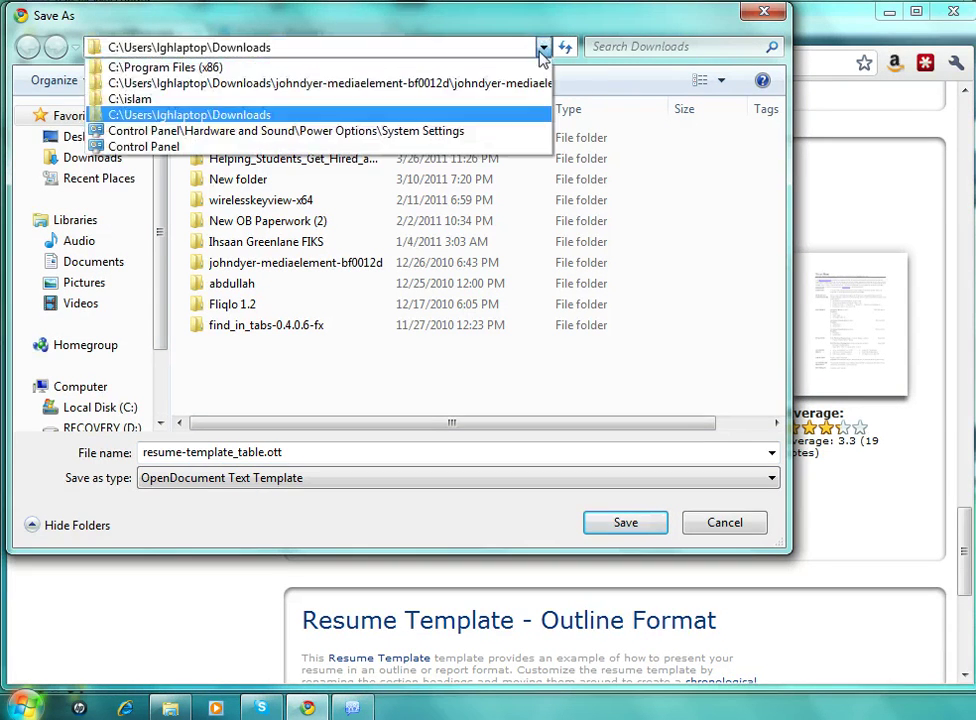
{"action": "left_click", "coordinate": [434, 47]}
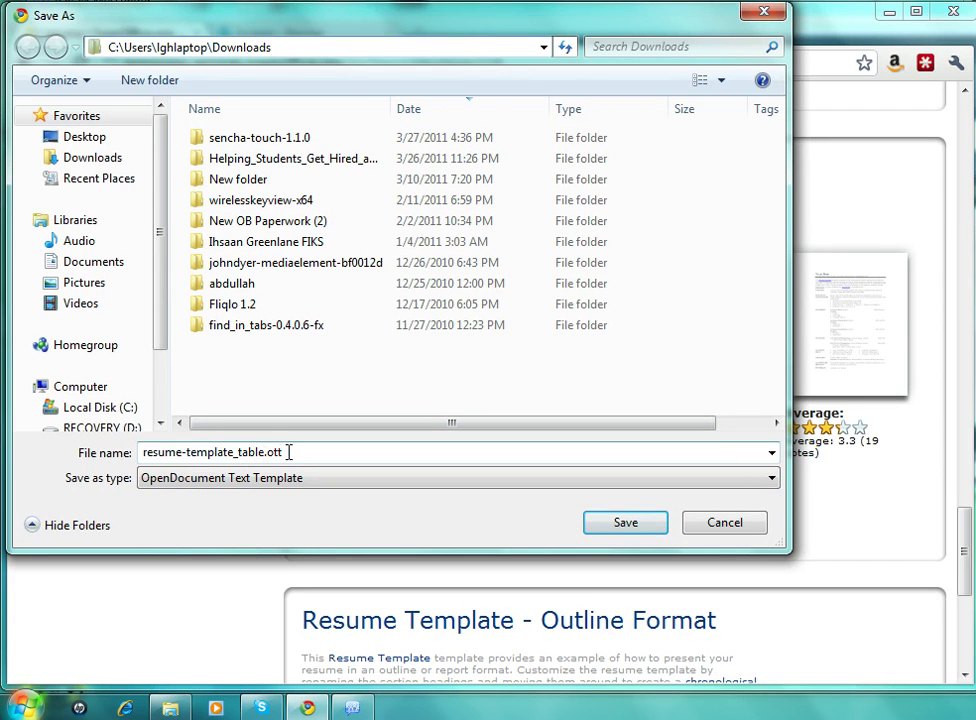
{"action": "left_click", "coordinate": [625, 520]}
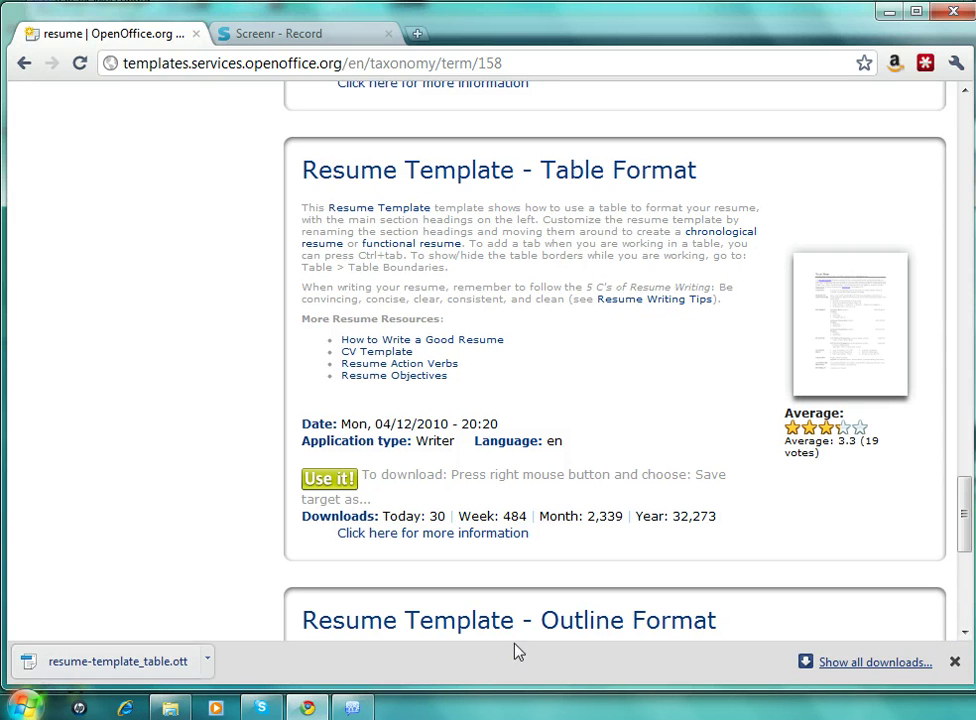
{"action": "left_click", "coordinate": [954, 661]}
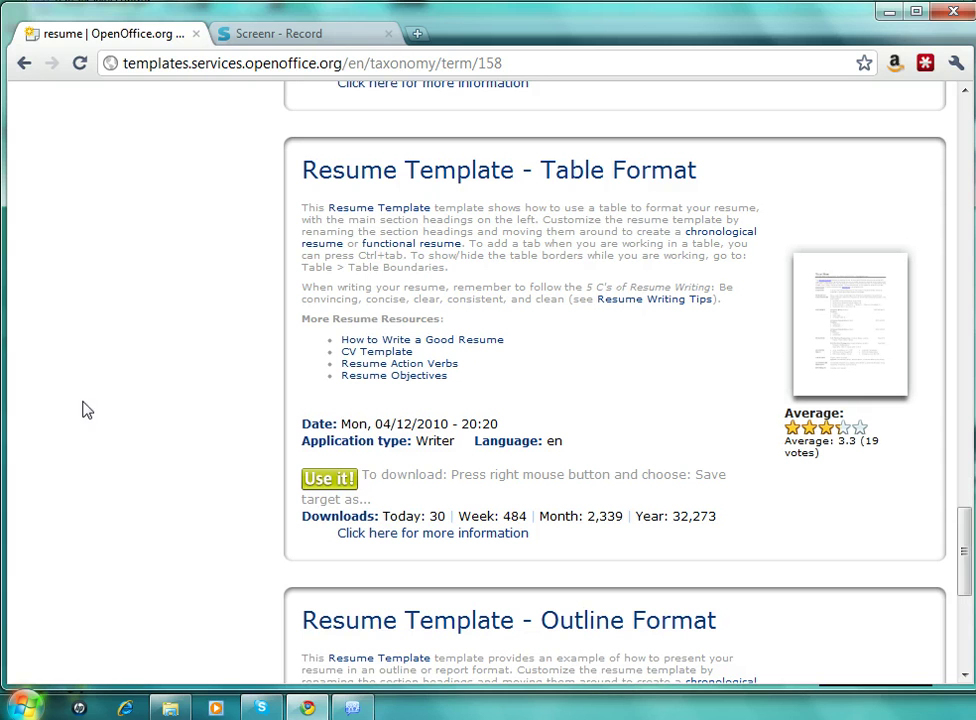
- Switch to Windows Explorer with the Computer location open
{"action": "left_click", "coordinate": [24, 708]}
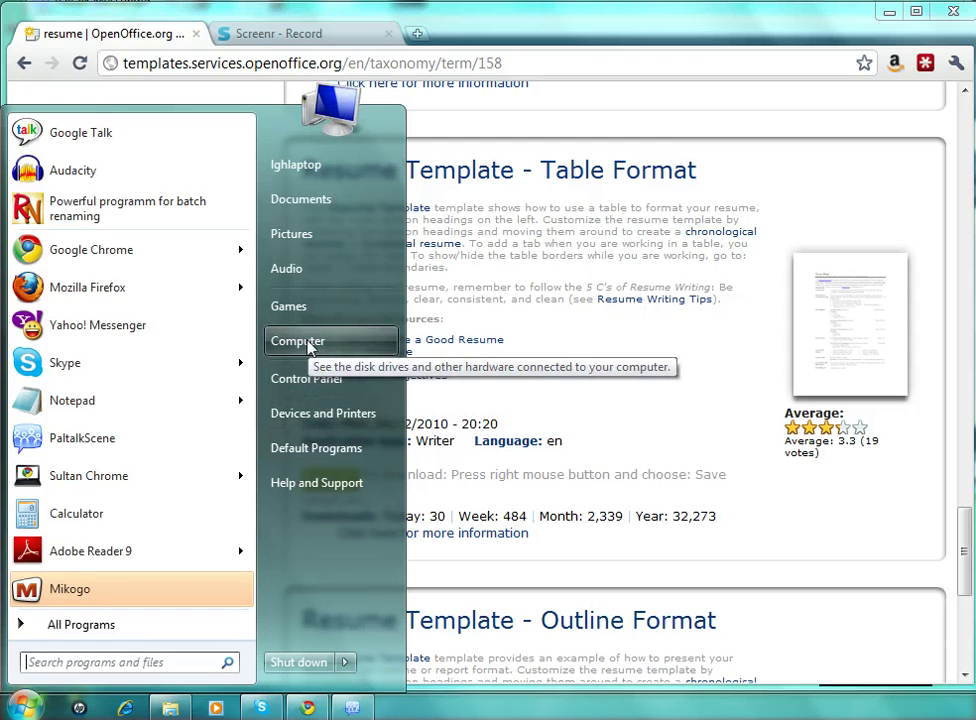
{"action": "left_click", "coordinate": [297, 341]}
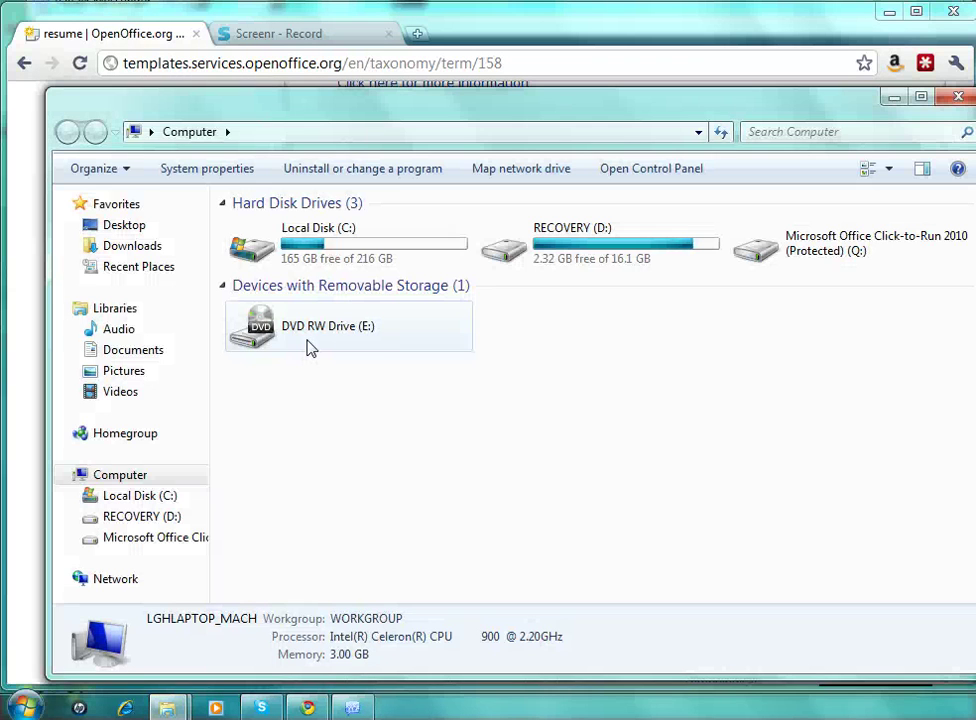
{"action": "left_click", "coordinate": [26, 707]}
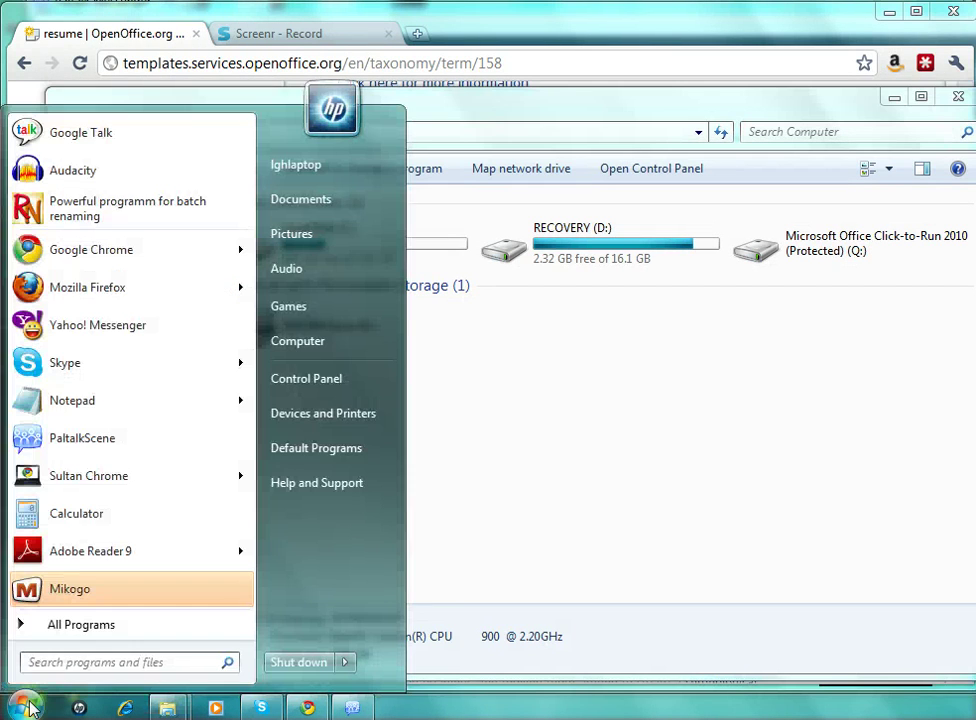
{"action": "left_click", "coordinate": [634, 418]}
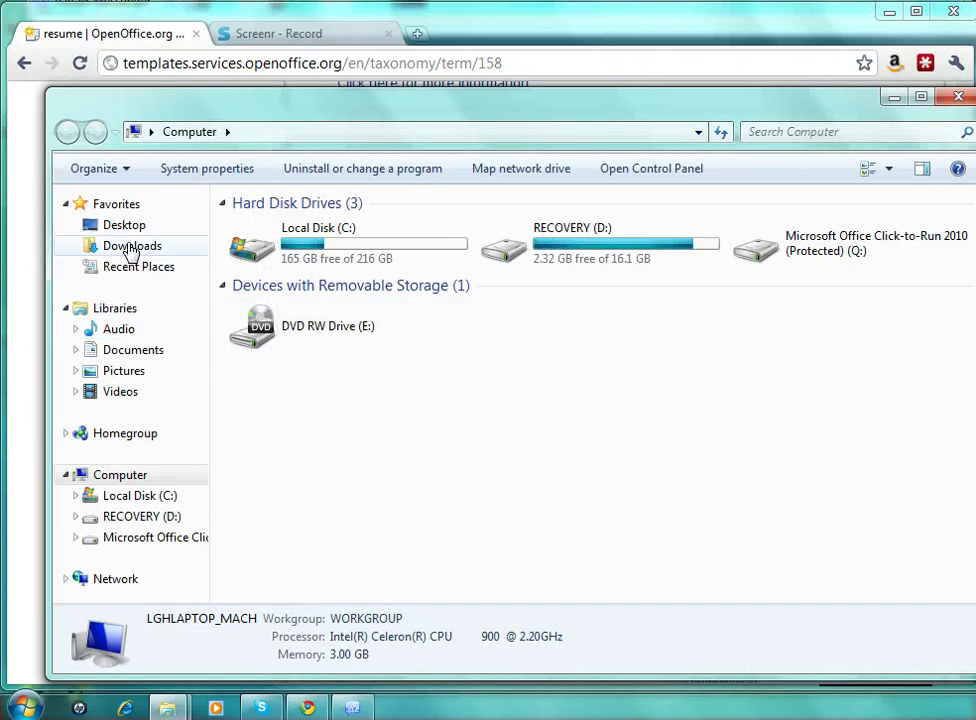
- Browse from Local Disk (C:) through Users and the account's profile folder to Downloads, showing the full path at each level
{"action": "left_click", "coordinate": [620, 134]}
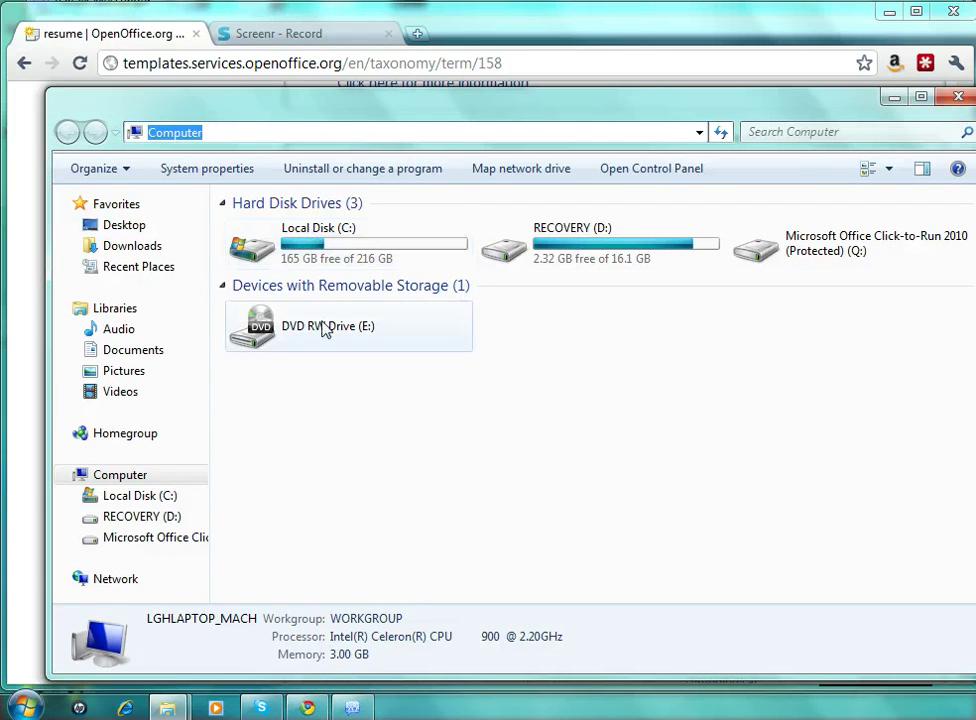
{"action": "double_click", "coordinate": [280, 256]}
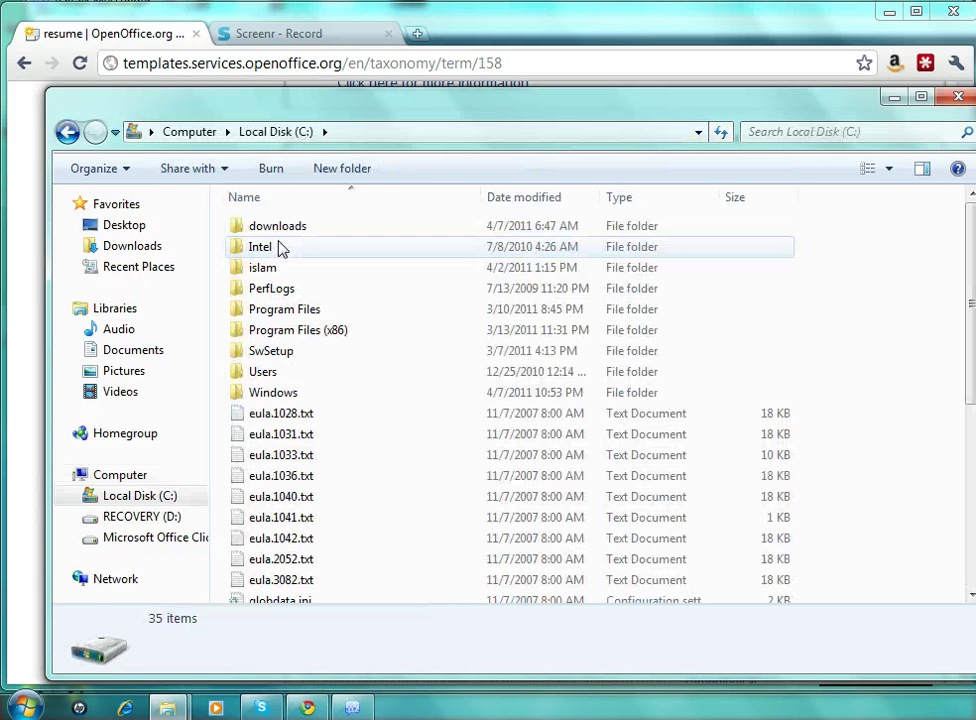
{"action": "left_click", "coordinate": [369, 130]}
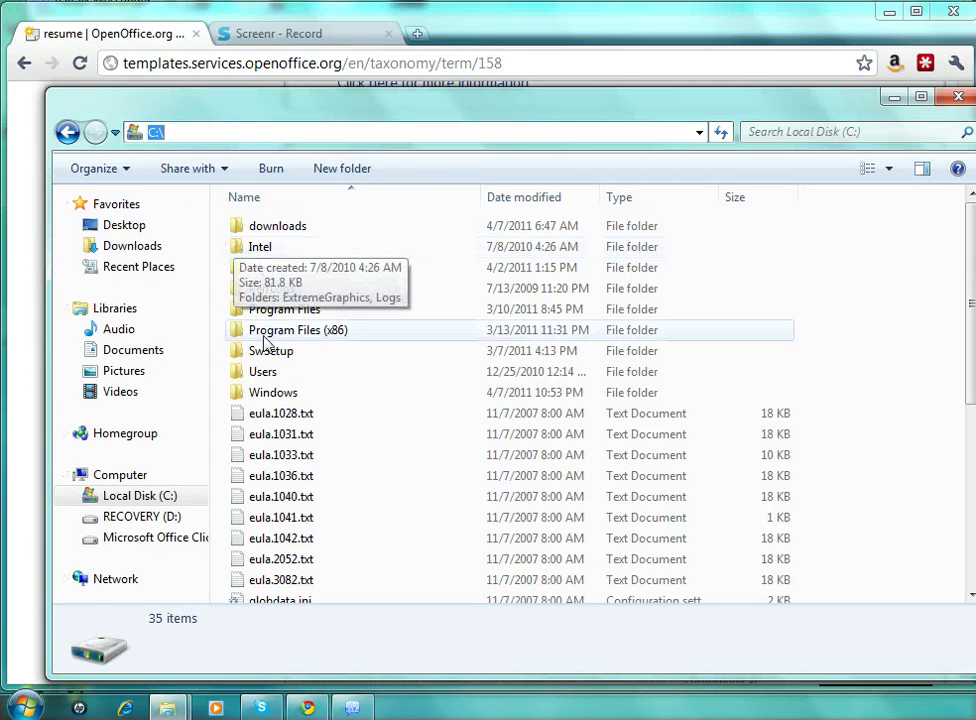
{"action": "double_click", "coordinate": [257, 374]}
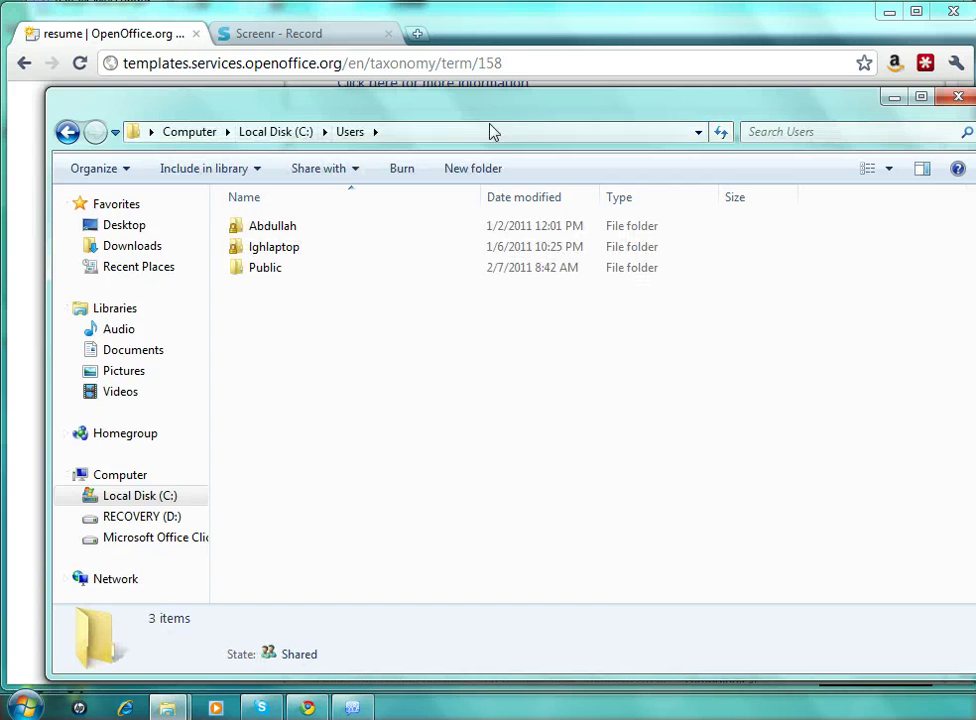
{"action": "left_click", "coordinate": [490, 132]}
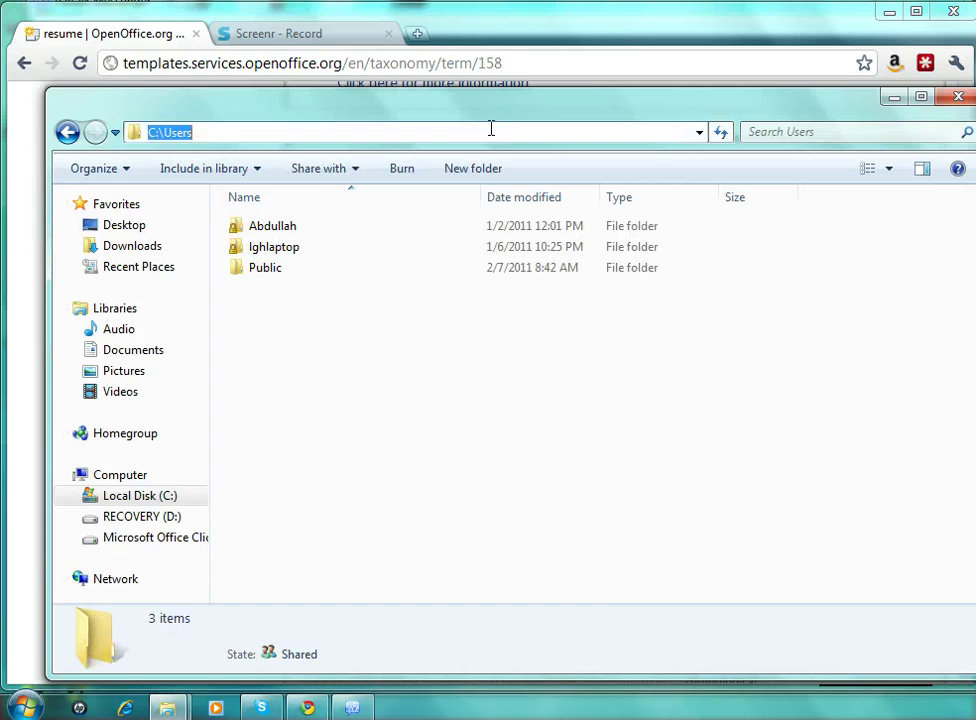
{"action": "double_click", "coordinate": [258, 248]}
{"action": "left_click", "coordinate": [512, 132]}
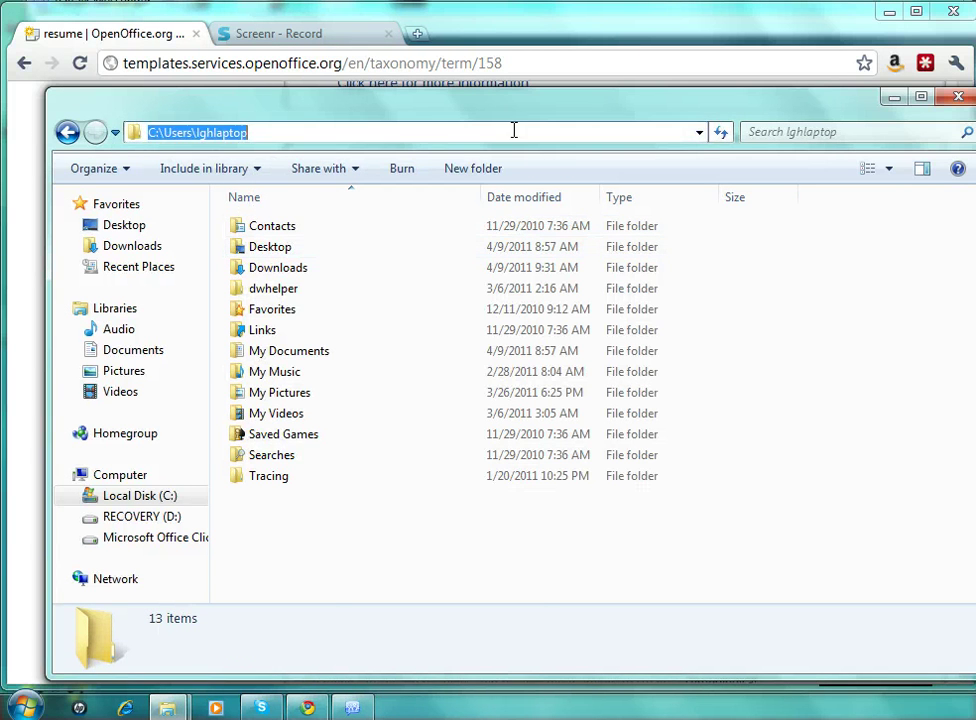
{"action": "double_click", "coordinate": [256, 267]}
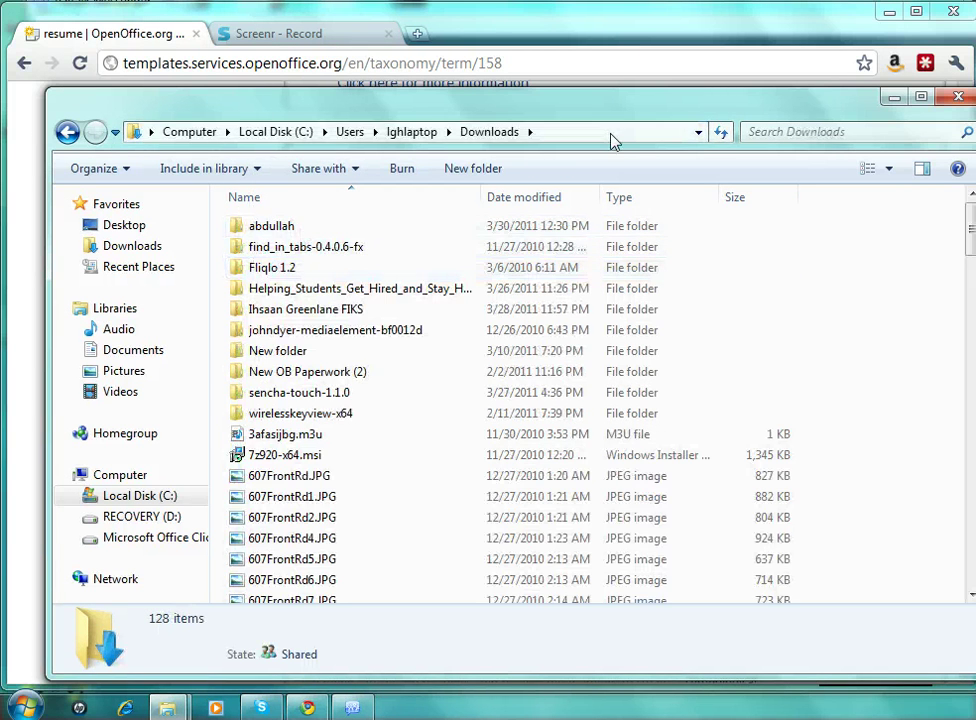
{"action": "left_click", "coordinate": [612, 134]}
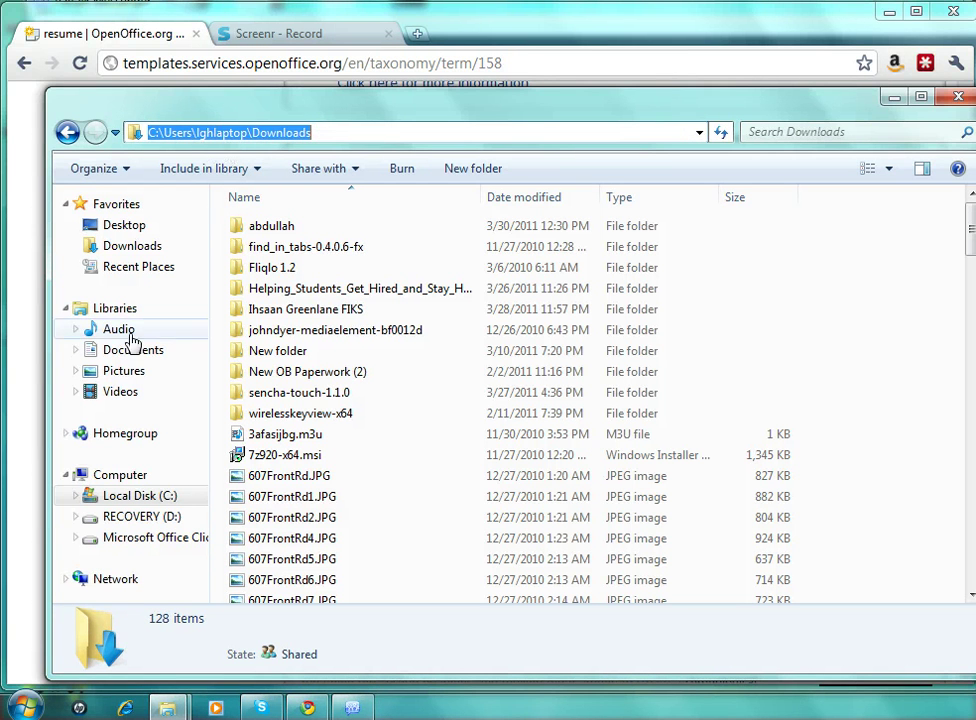
- Sort the favourite Downloads folder by date, newest first, and widen the Name column to show full file names
{"action": "left_click", "coordinate": [129, 253]}
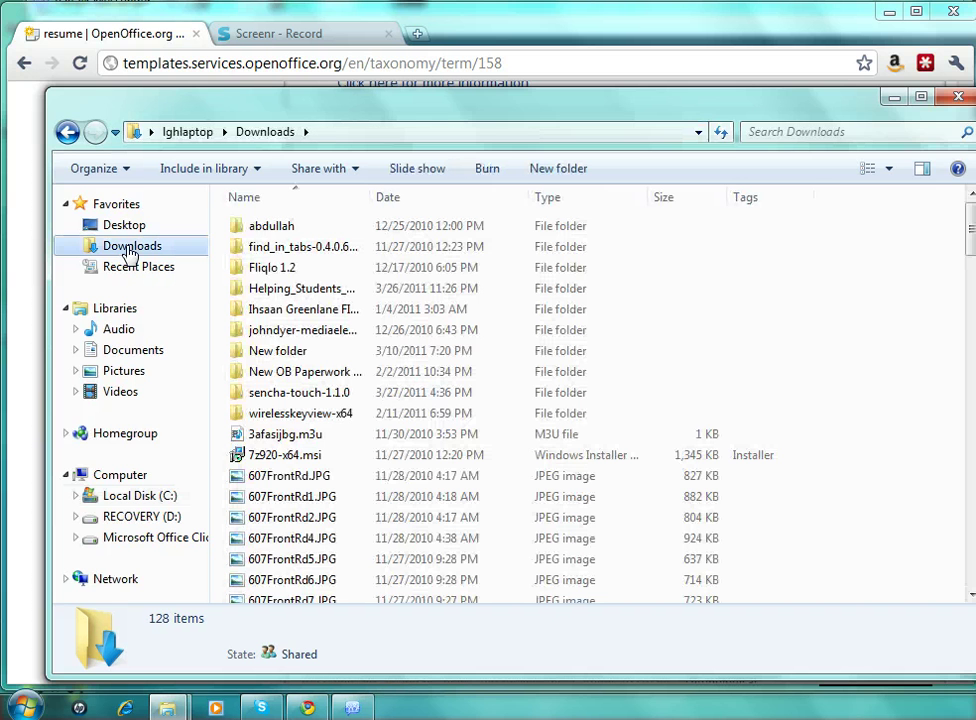
{"action": "left_click", "coordinate": [435, 198]}
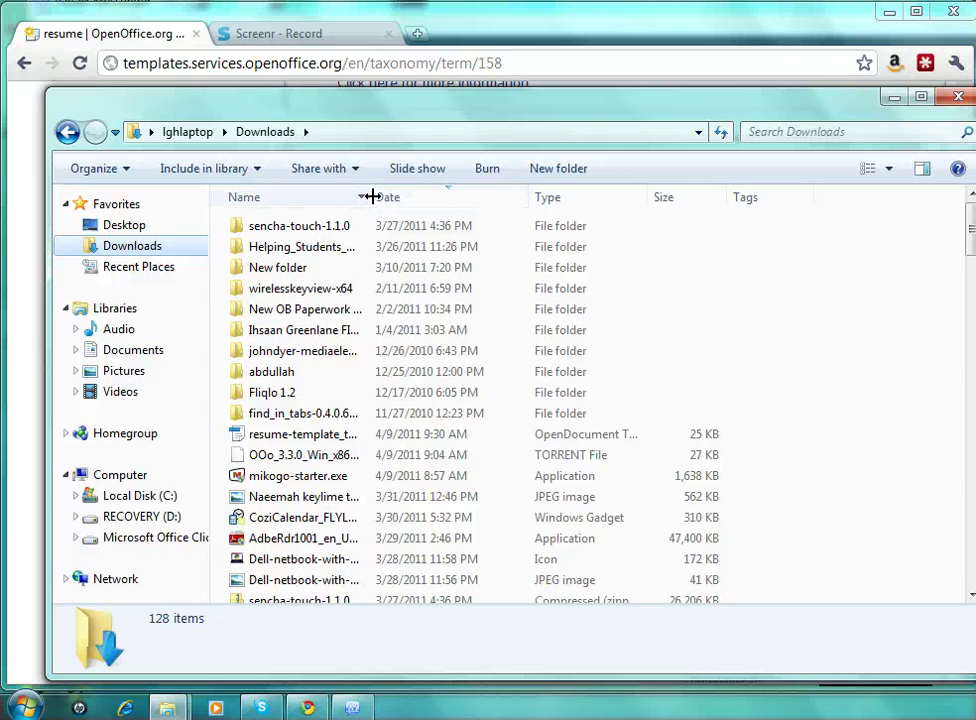
{"action": "left_click_drag", "start_coordinate": [372, 197], "coordinate": [462, 197]}
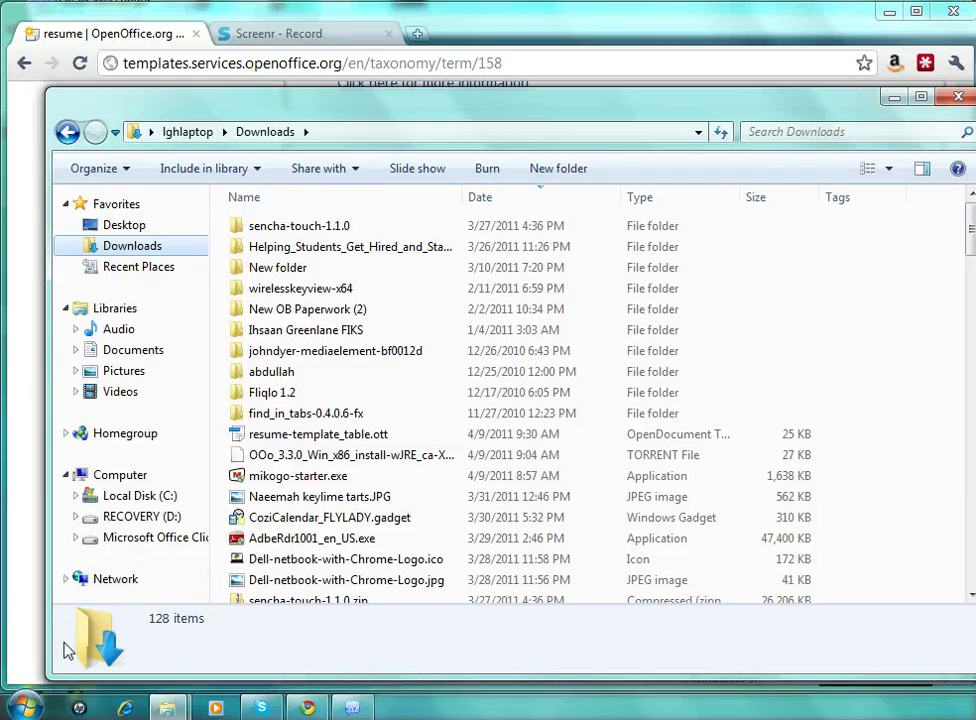
- Launch OpenOffice.org Writer from the OpenOffice.org 3.2 program group and fit its window on the screen
{"action": "left_click", "coordinate": [30, 707]}
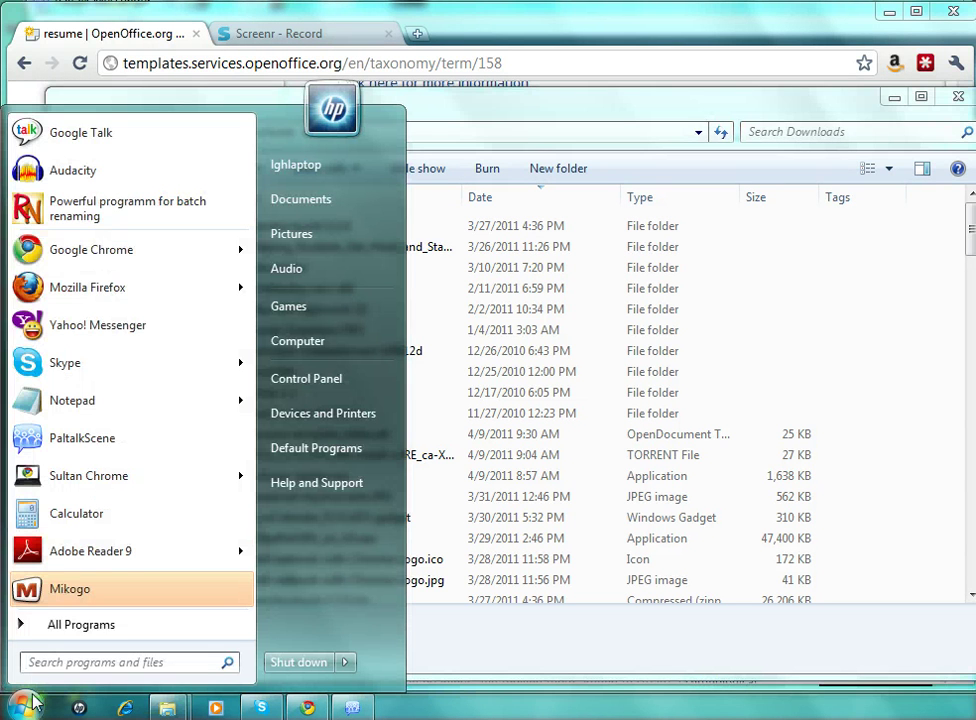
{"action": "left_click", "coordinate": [40, 624]}
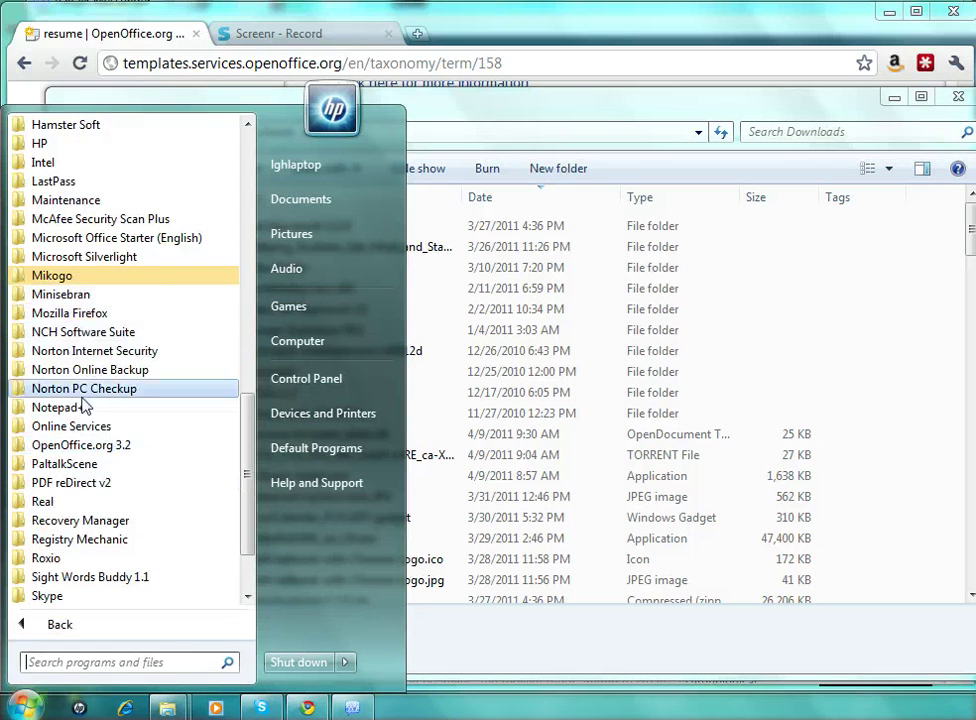
{"action": "left_click", "coordinate": [145, 446]}
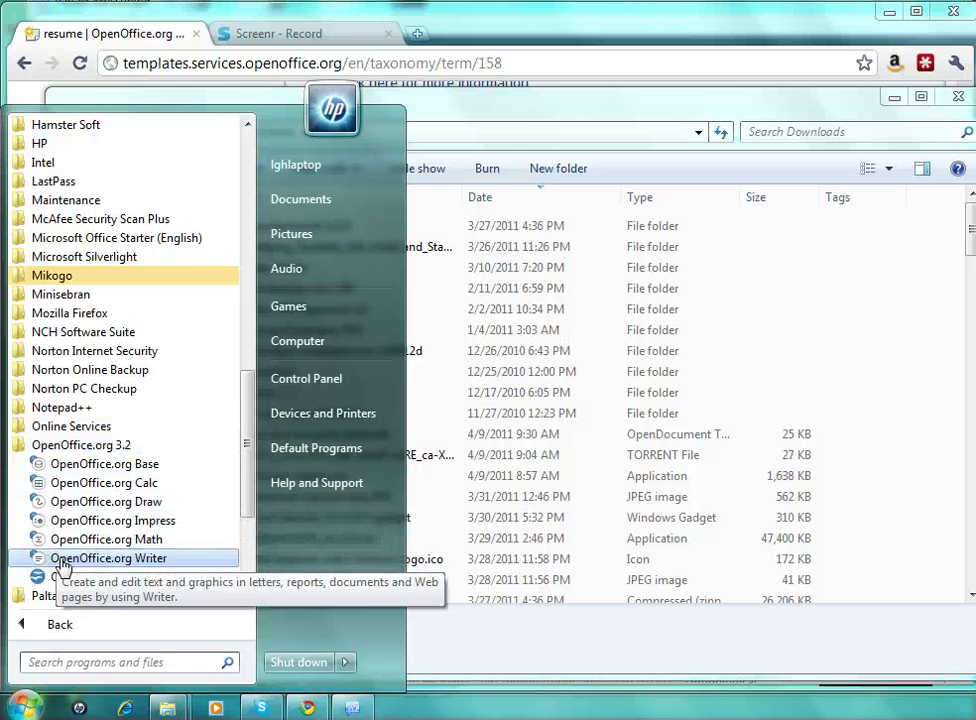
{"action": "left_click", "coordinate": [118, 568]}
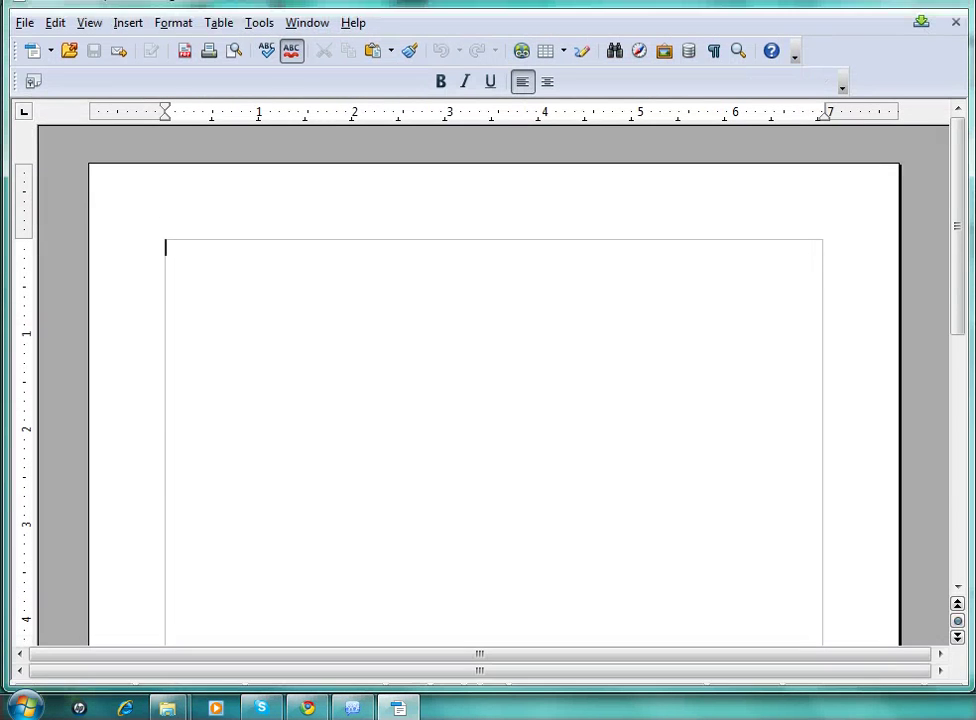
{"action": "left_click_drag", "start_coordinate": [808, 10], "coordinate": [806, 12]}
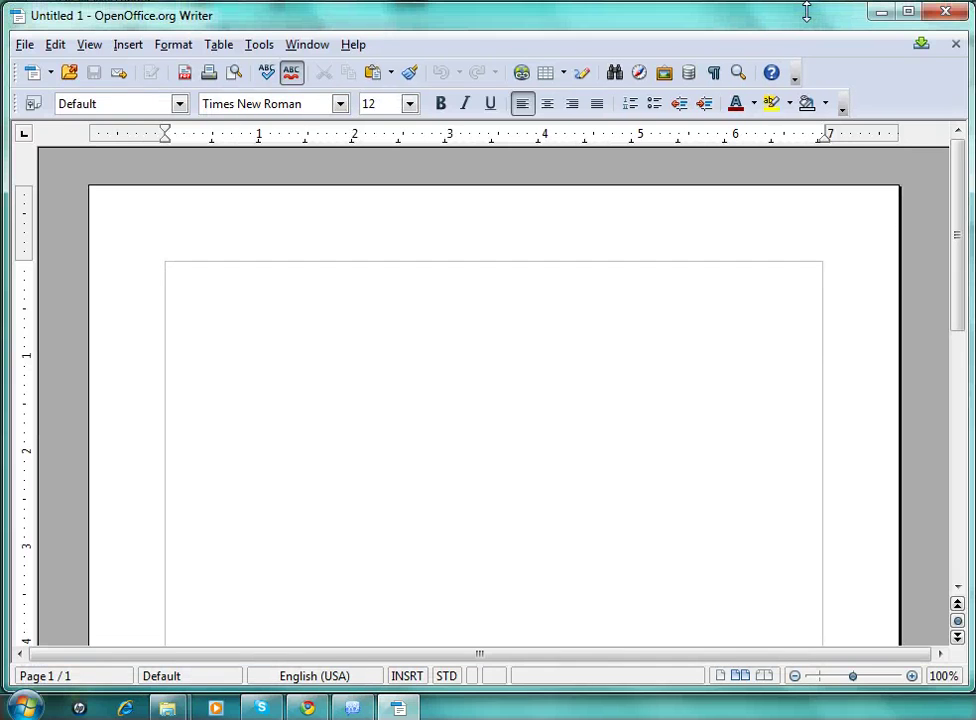
- Open resume-template_table.ott from the Downloads folder for editing as a template and look through its sections
{"action": "left_click", "coordinate": [25, 44]}
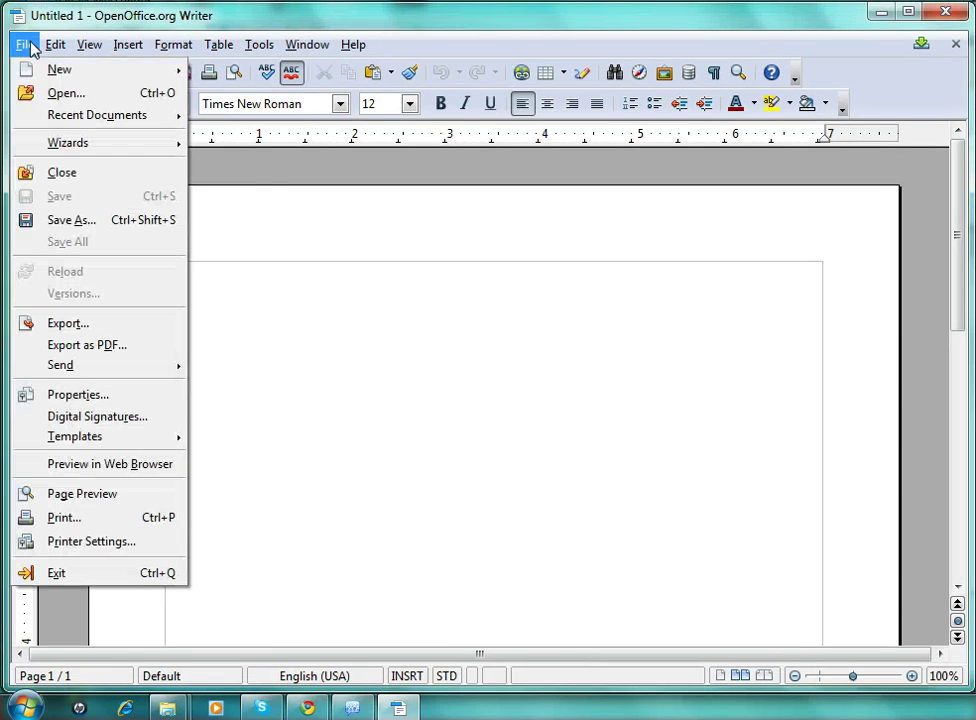
{"action": "mouse_move", "coordinate": [96, 438]}
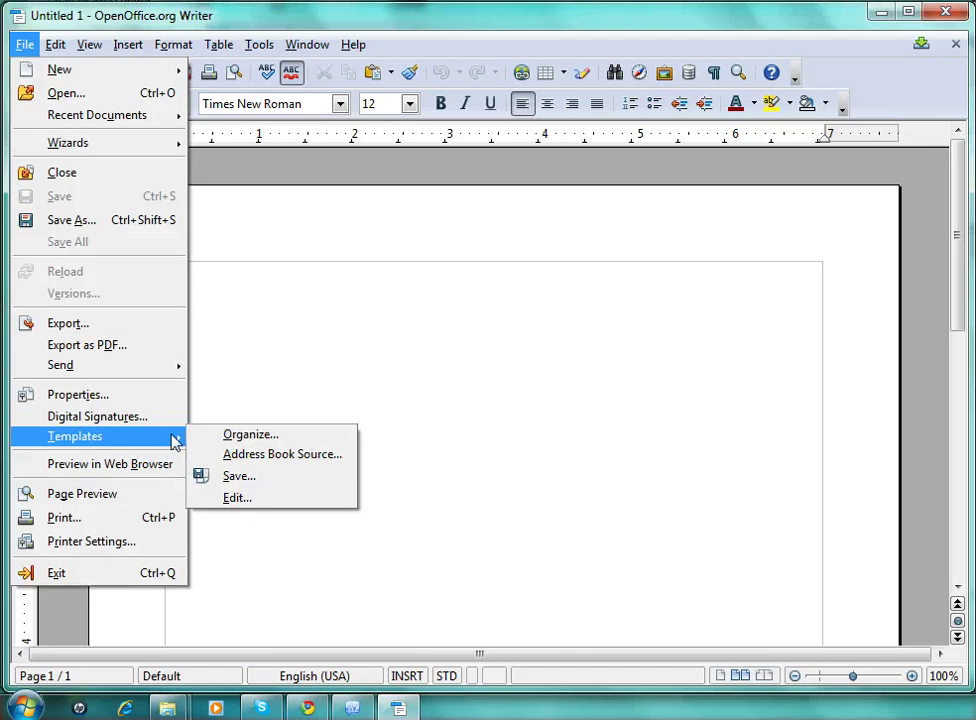
{"action": "left_click", "coordinate": [238, 498]}
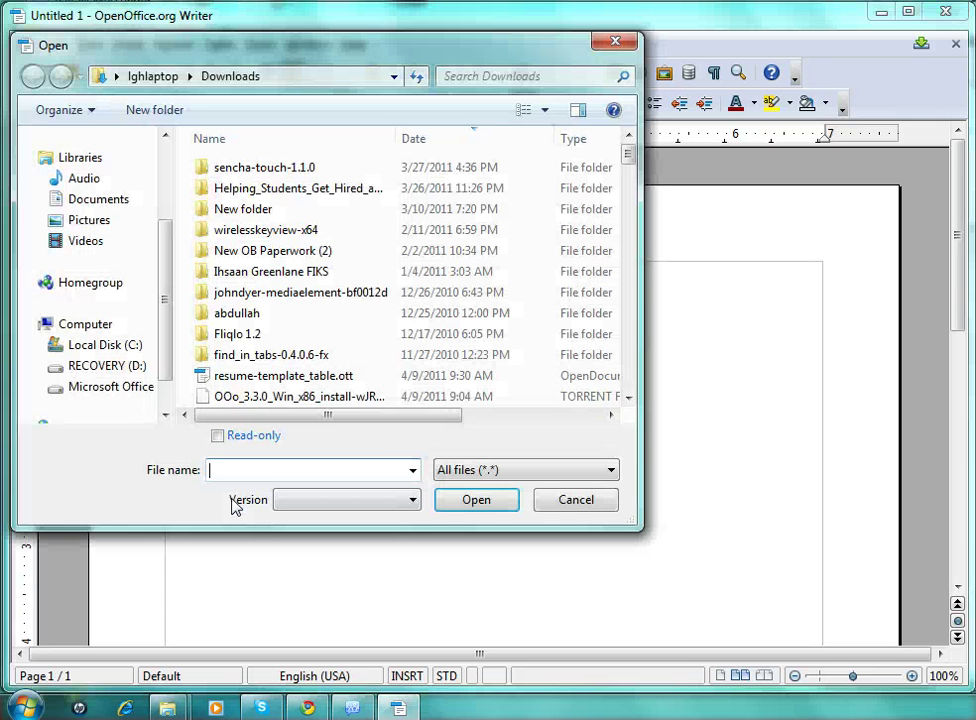
{"action": "left_click", "coordinate": [293, 378]}
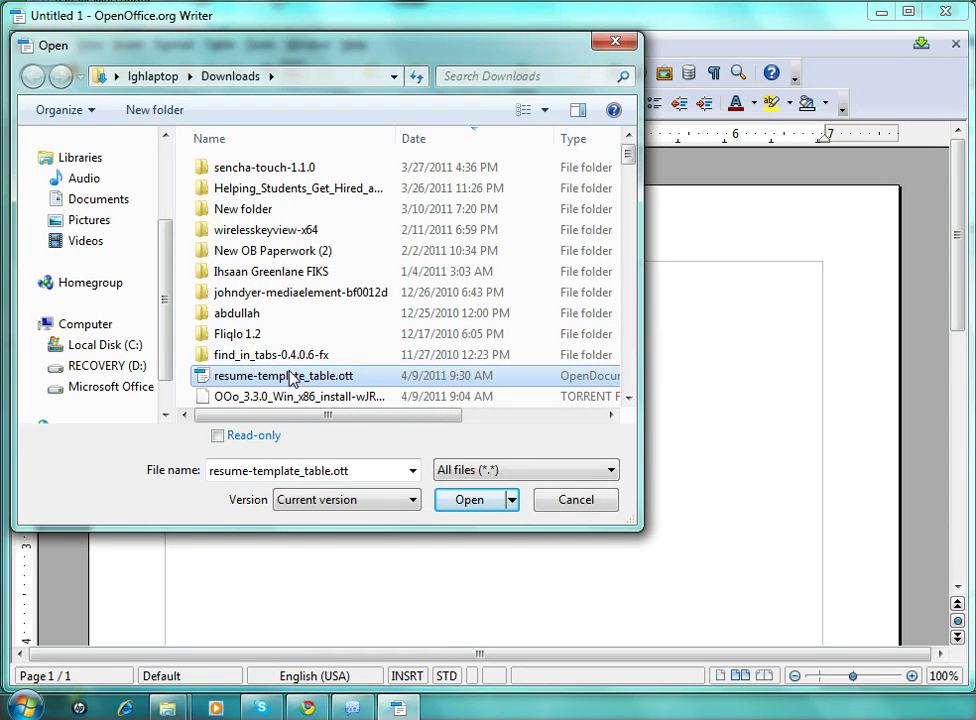
{"action": "left_click", "coordinate": [486, 505]}
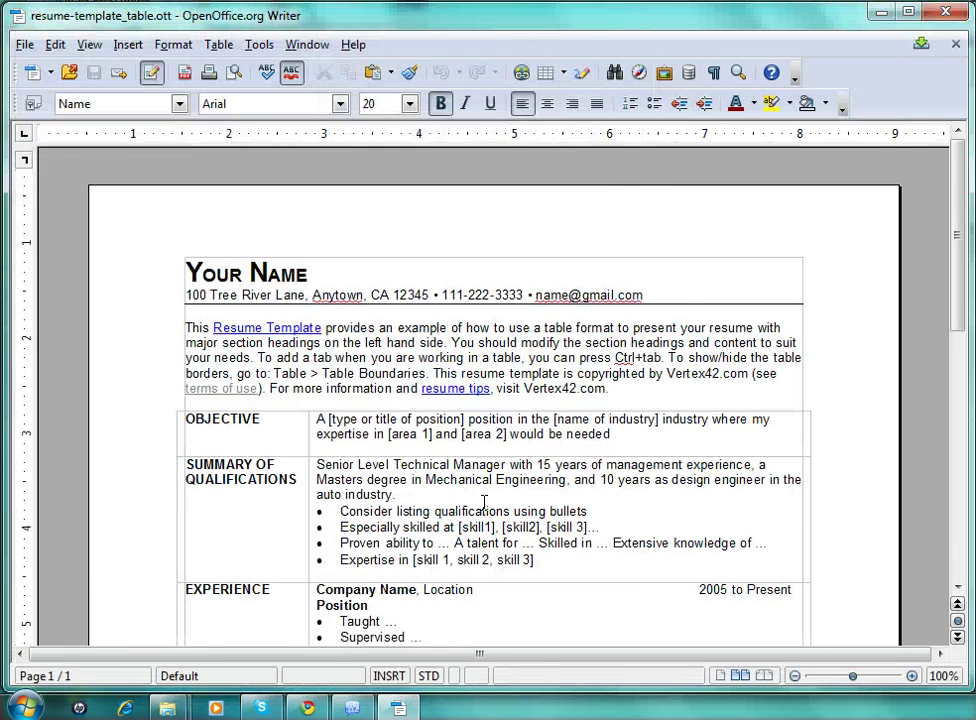
{"action": "scroll", "coordinate": [624, 390], "scroll_direction": "down", "scroll_amount": 6}
{"action": "scroll", "coordinate": [624, 342], "scroll_direction": "down", "scroll_amount": 7}
{"action": "scroll", "coordinate": [625, 342], "scroll_direction": "up", "scroll_amount": 5}
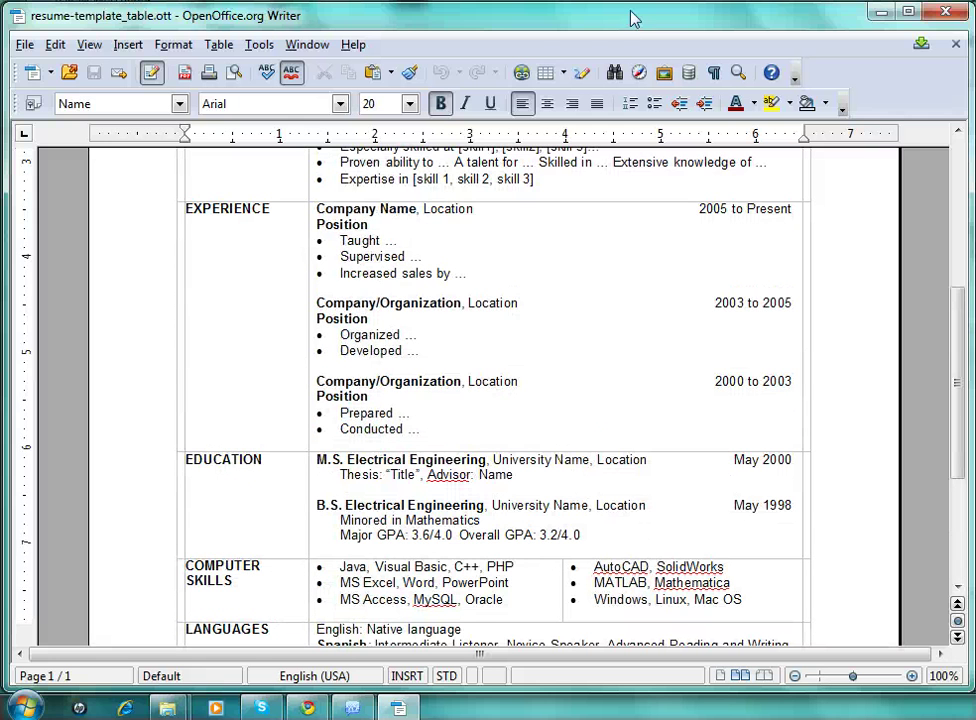
- Switch to Chrome, open the Resume Template - Table Format page and examine its preview, cancelling the file save it offers
{"action": "left_click", "coordinate": [307, 708]}
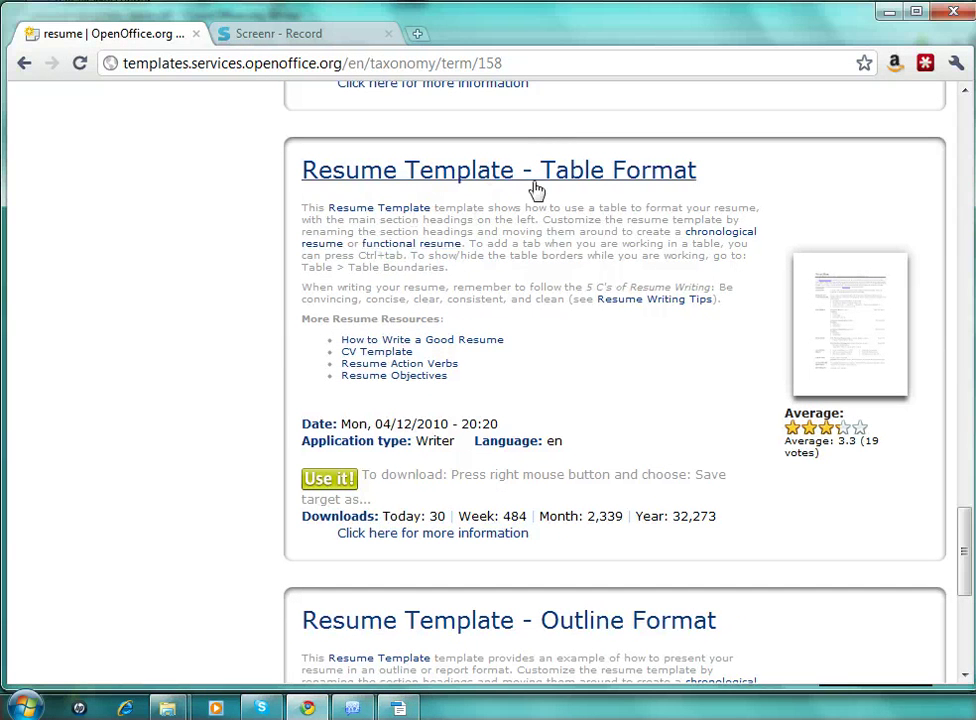
{"action": "left_click", "coordinate": [835, 335]}
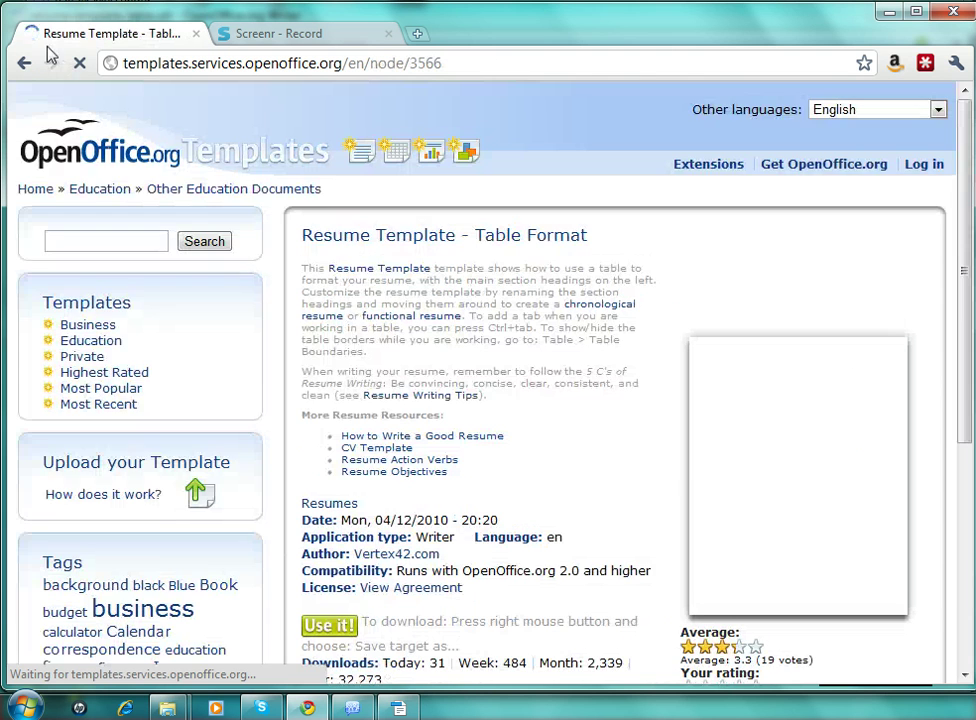
{"action": "scroll", "coordinate": [510, 436], "scroll_direction": "down", "scroll_amount": 2}
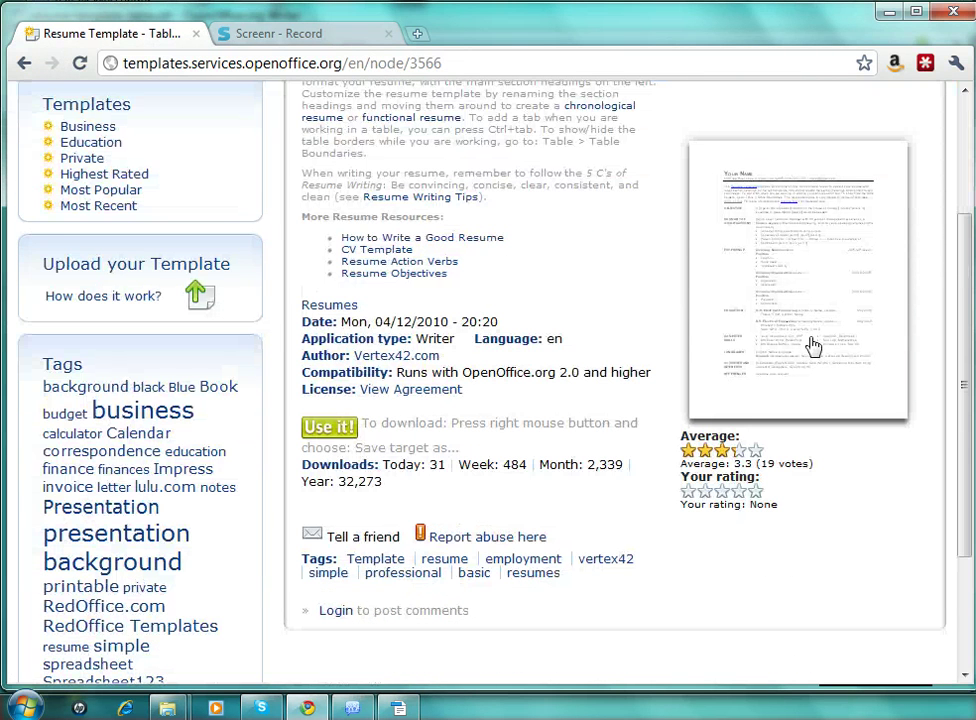
{"action": "left_click", "coordinate": [808, 341]}
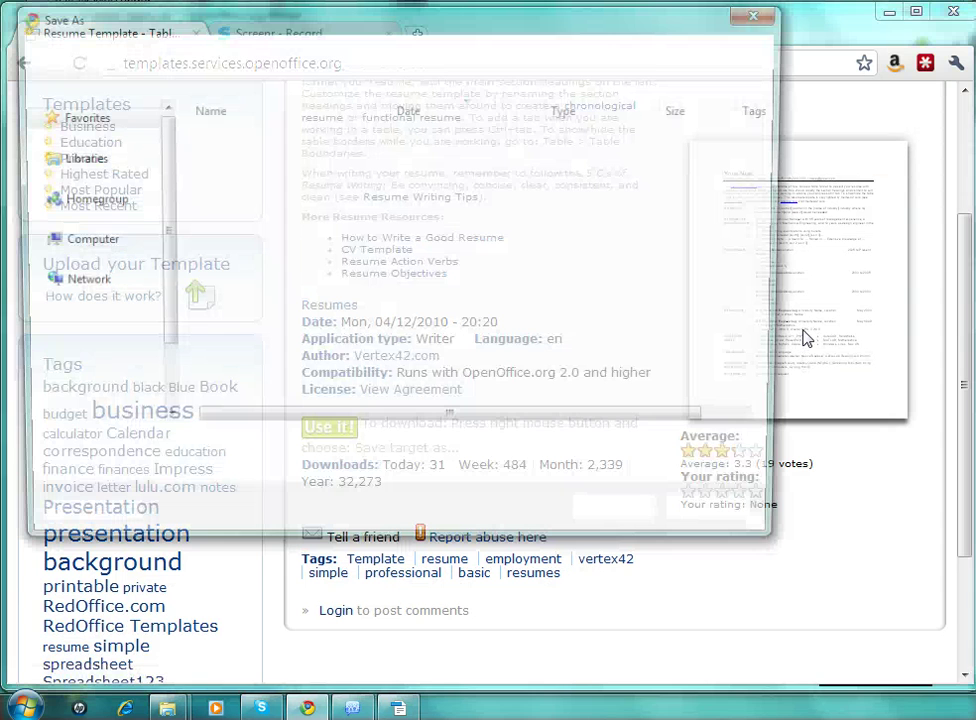
{"action": "left_click", "coordinate": [716, 506]}
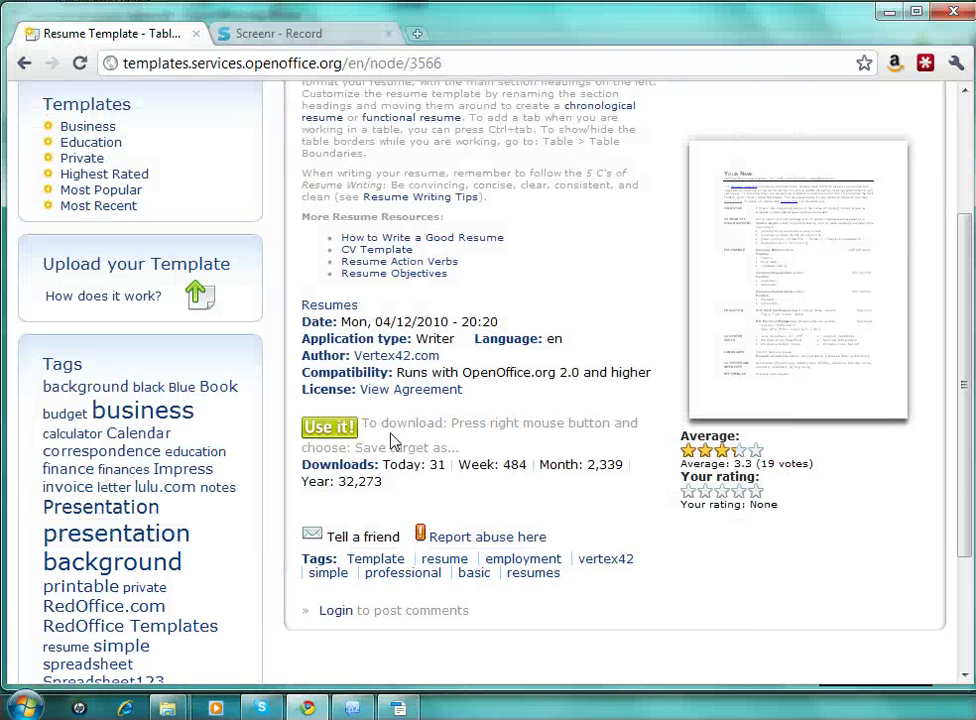
{"action": "scroll", "coordinate": [392, 443], "scroll_direction": "up", "scroll_amount": 1}
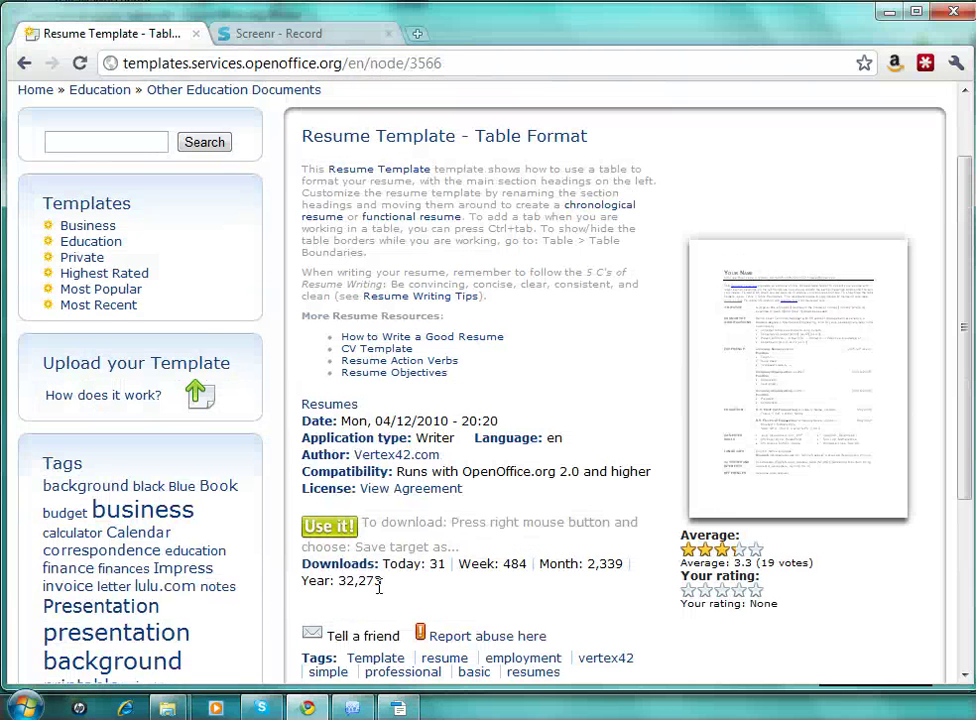
- Switch back to the resume template in Writer and compare its full layout with the web preview
{"action": "left_click", "coordinate": [384, 708]}
{"action": "scroll", "coordinate": [487, 314], "scroll_direction": "down", "scroll_amount": 2}
{"action": "scroll", "coordinate": [481, 420], "scroll_direction": "up", "scroll_amount": 8}
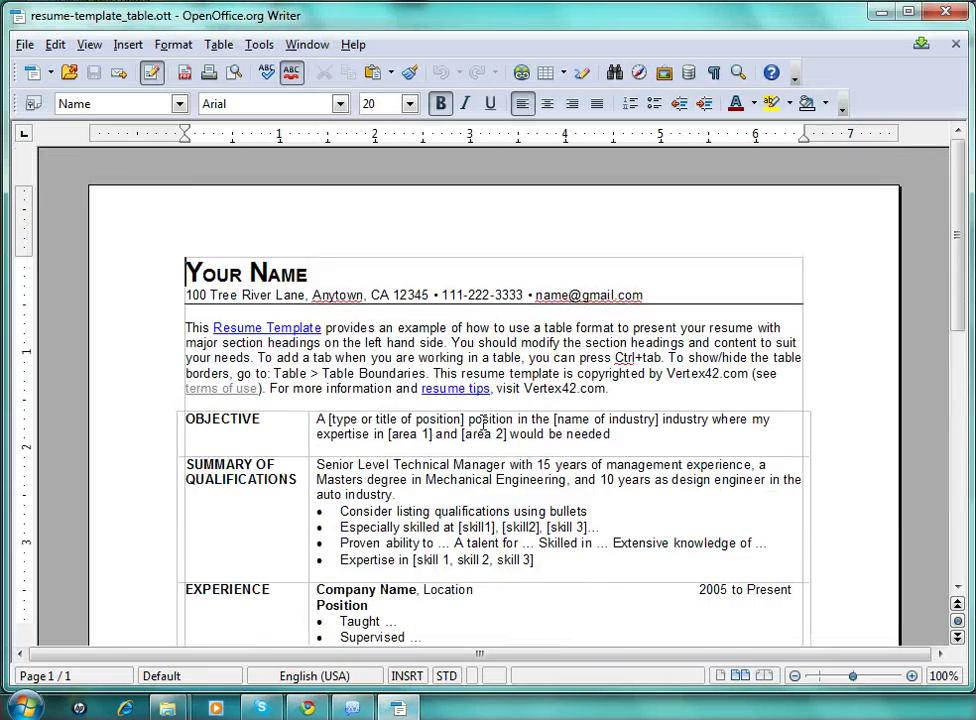
{"action": "scroll", "coordinate": [390, 343], "scroll_direction": "down", "scroll_amount": 8}
{"action": "scroll", "coordinate": [390, 343], "scroll_direction": "up", "scroll_amount": 8}
- Review the file formats available for saving the resume under Save As, including the Microsoft Word types, and leave without saving
{"action": "left_click", "coordinate": [24, 44]}
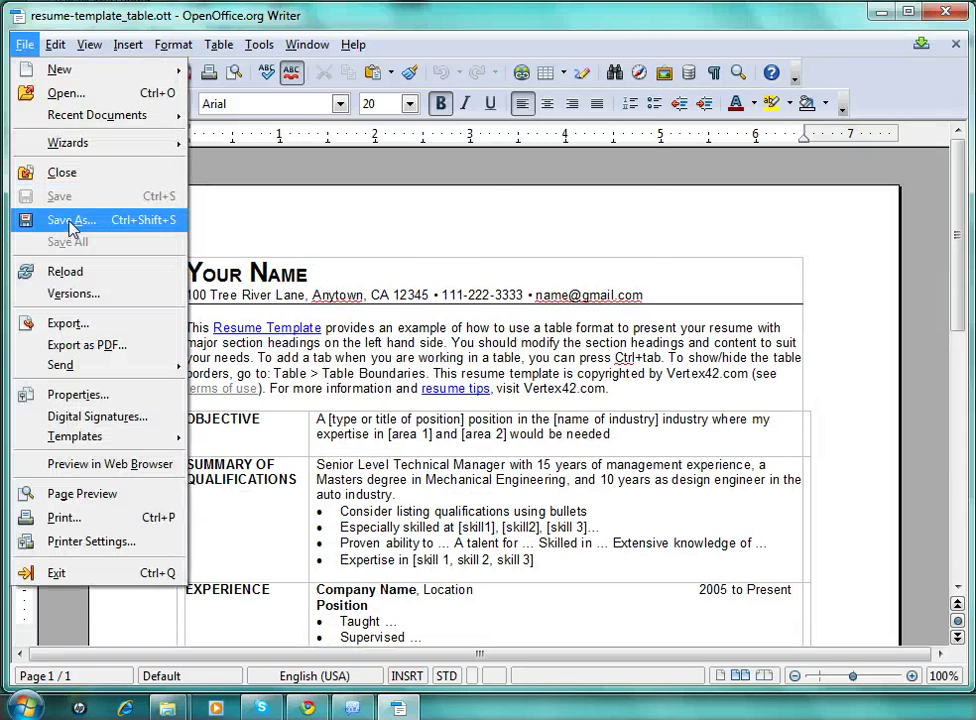
{"action": "left_click", "coordinate": [72, 220]}
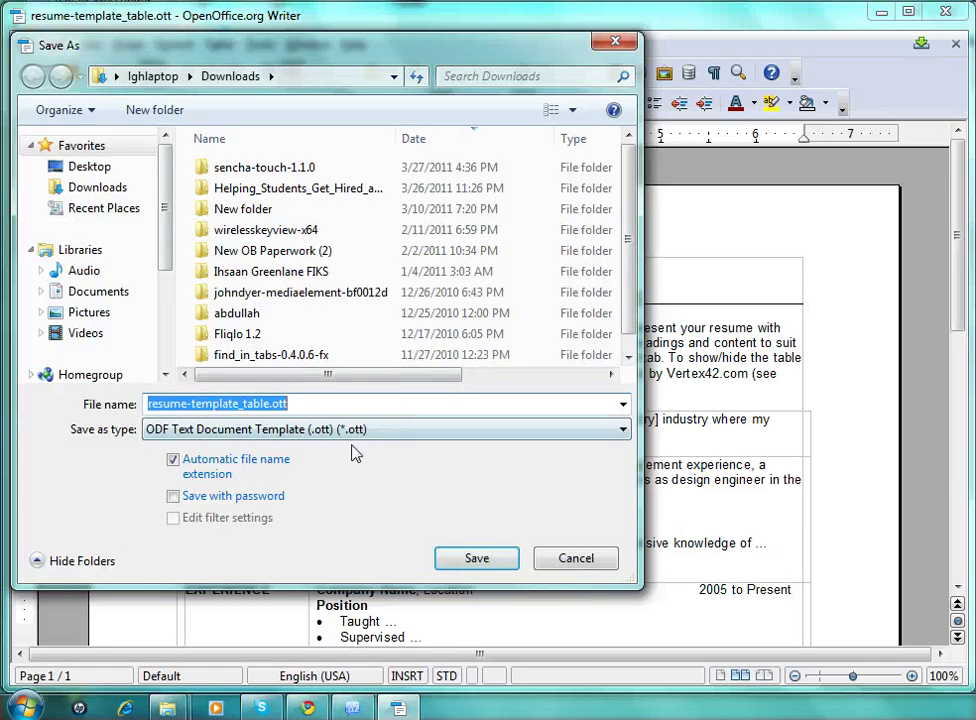
{"action": "left_click", "coordinate": [232, 435]}
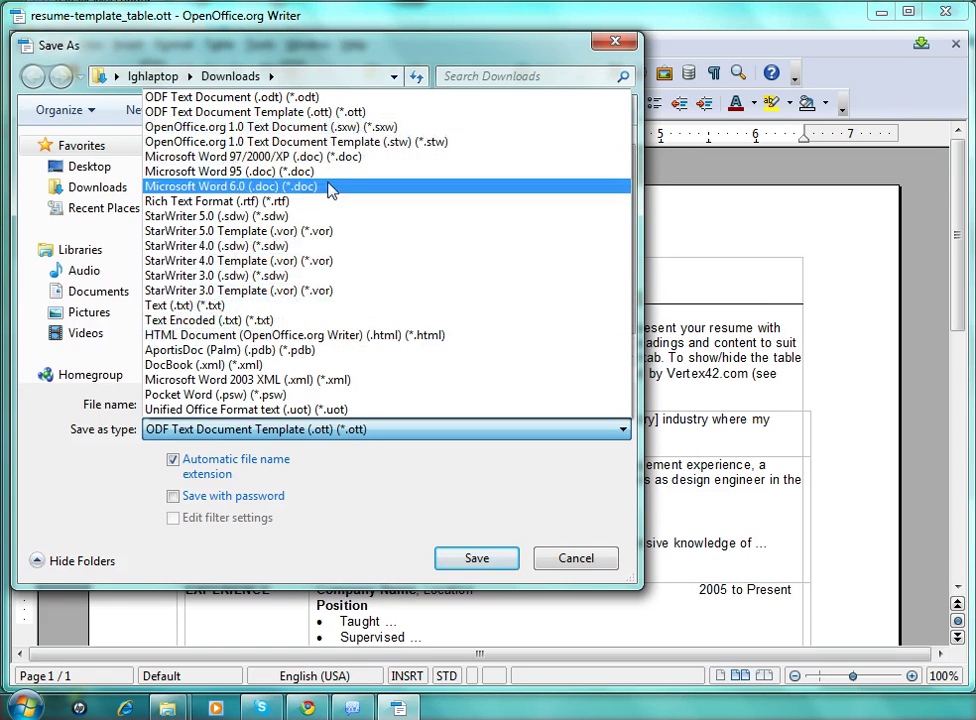
{"action": "left_click", "coordinate": [594, 564]}
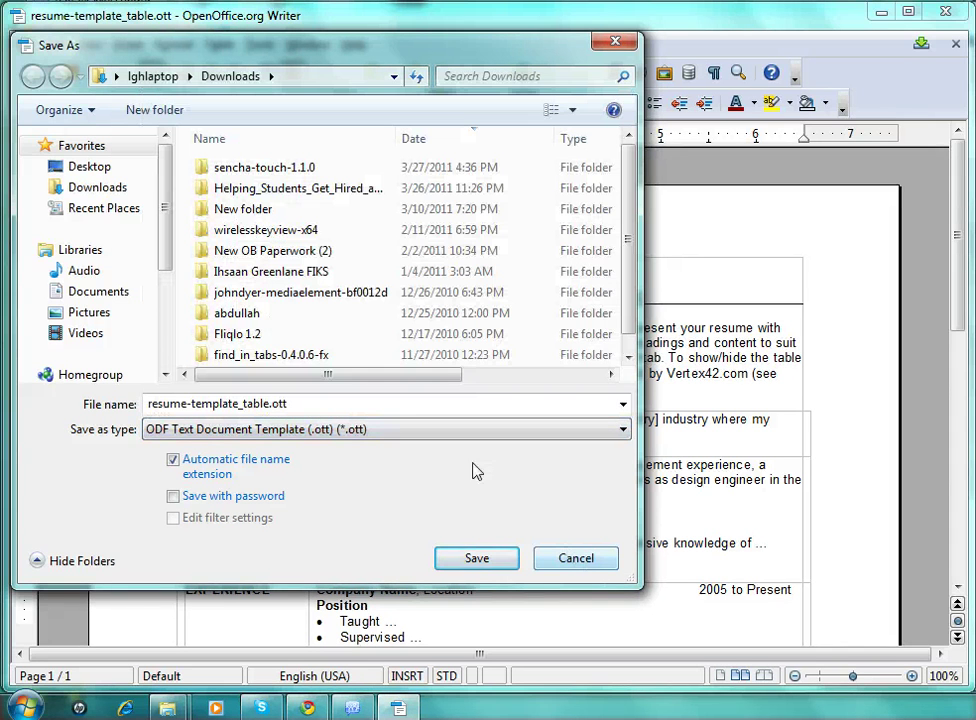
{"action": "left_click", "coordinate": [584, 564]}
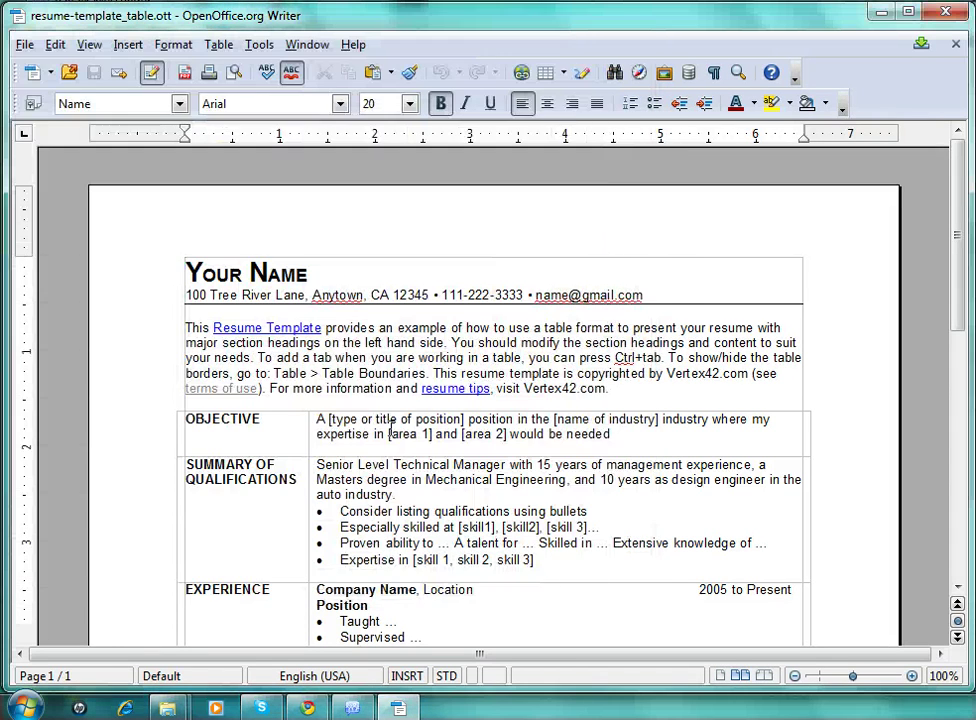